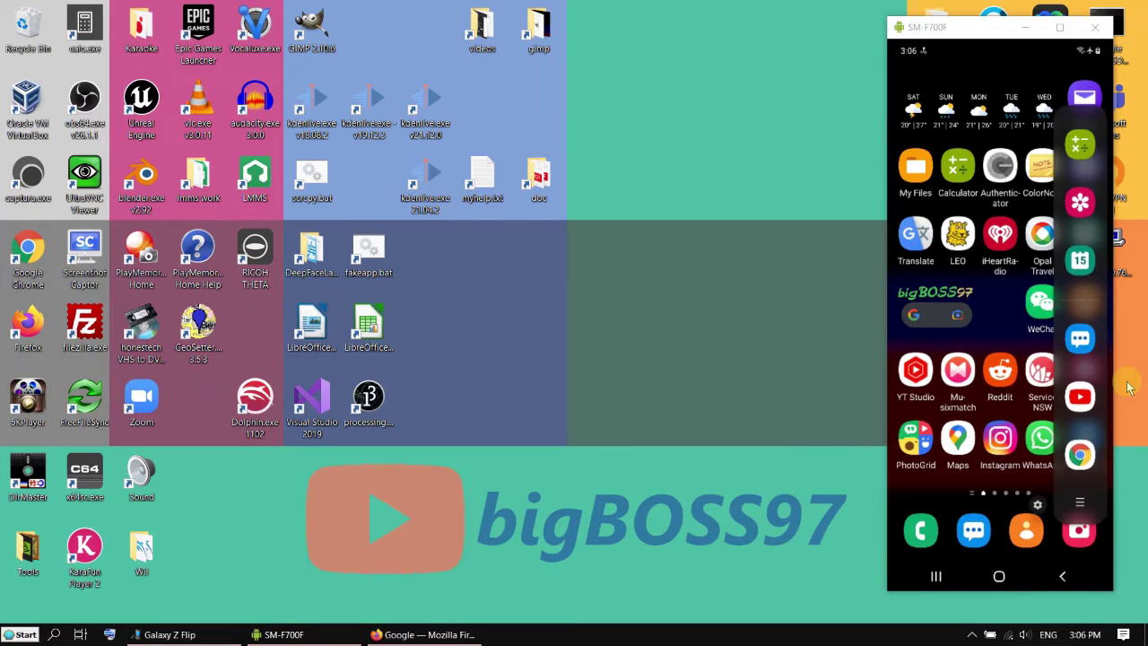
# Open Chrome and load tiny.cc/tr10 to reach the textrunner_1.0.apk Google Drive page
pyautogui.click(1080, 455)
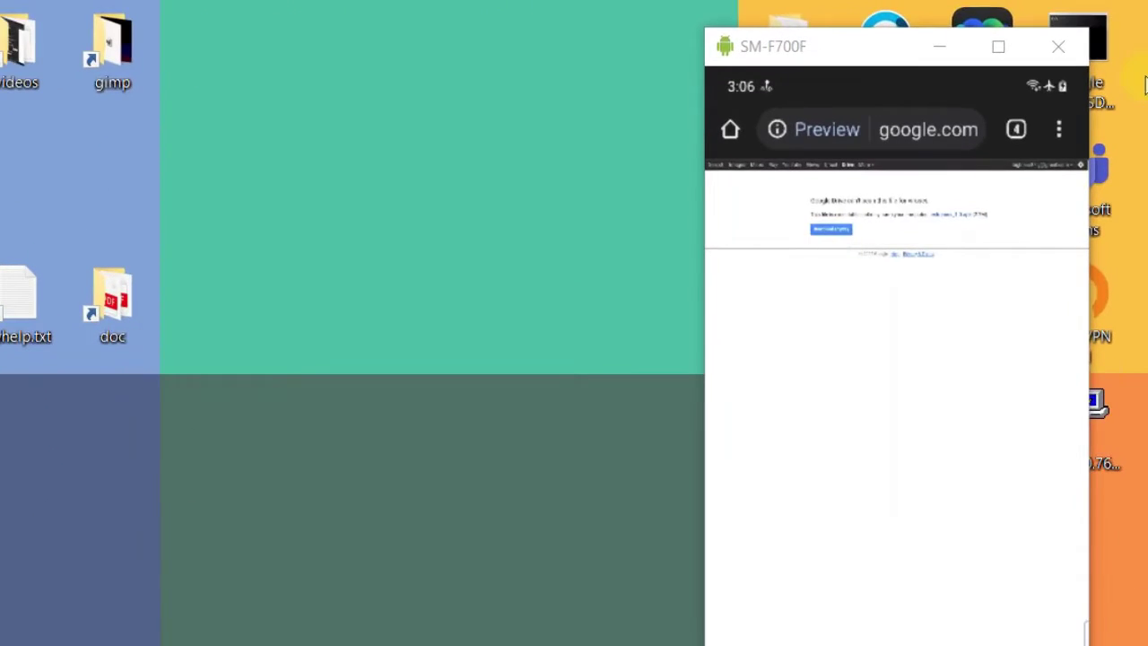
pyautogui.click(899, 130)
pyautogui.write('tin')
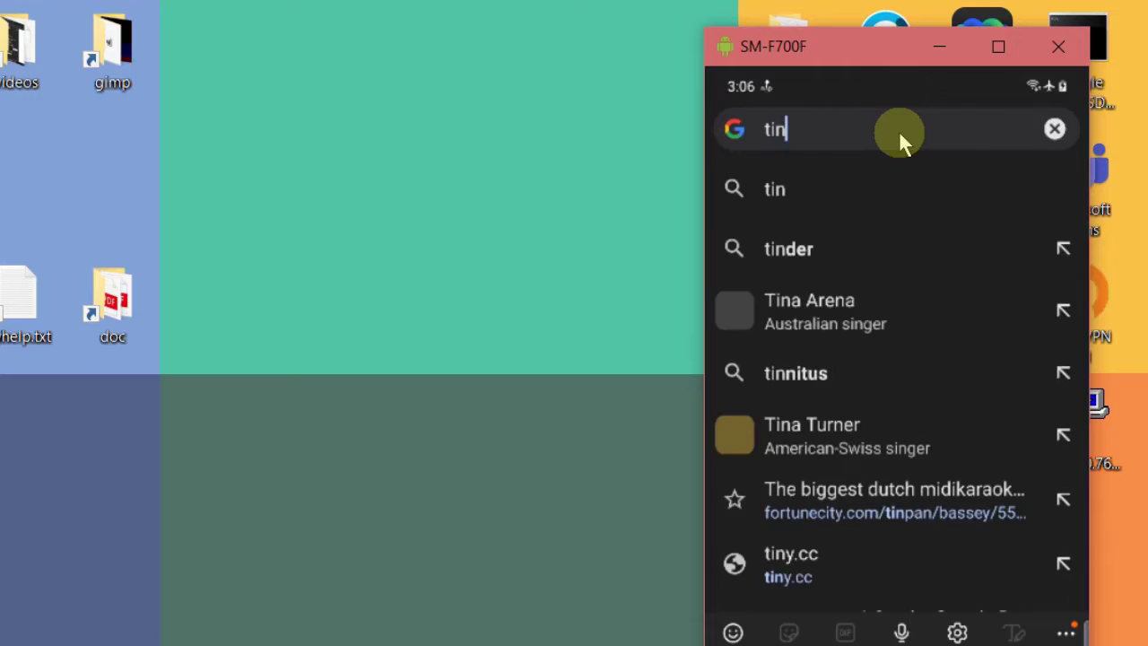
pyautogui.write('y.cc')
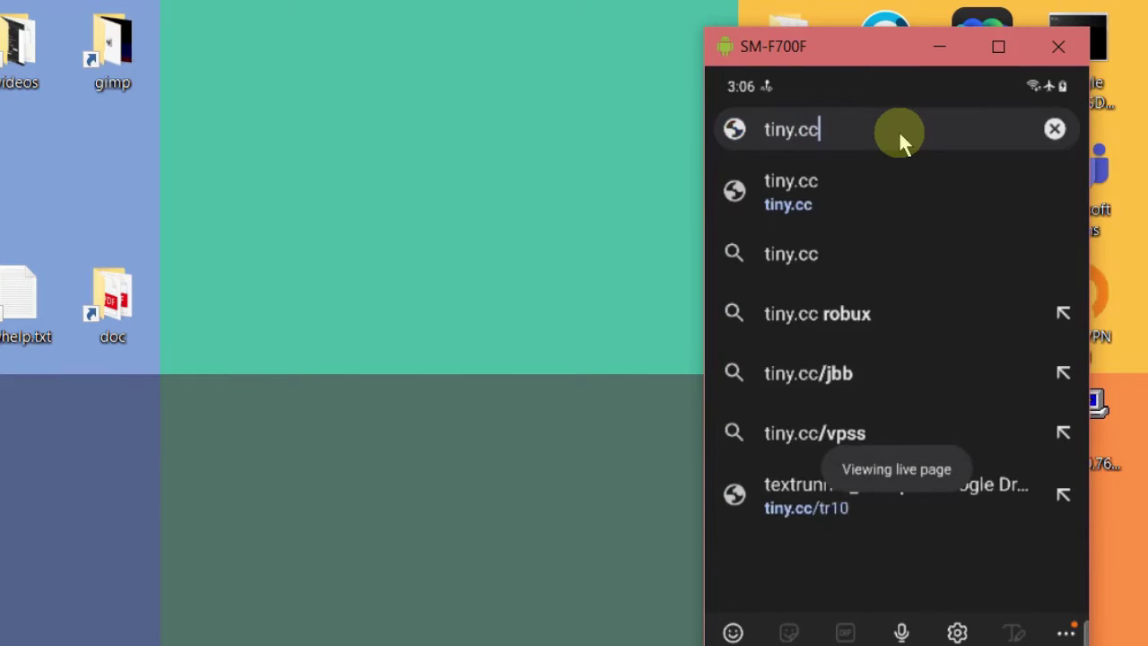
pyautogui.write('/tr10')
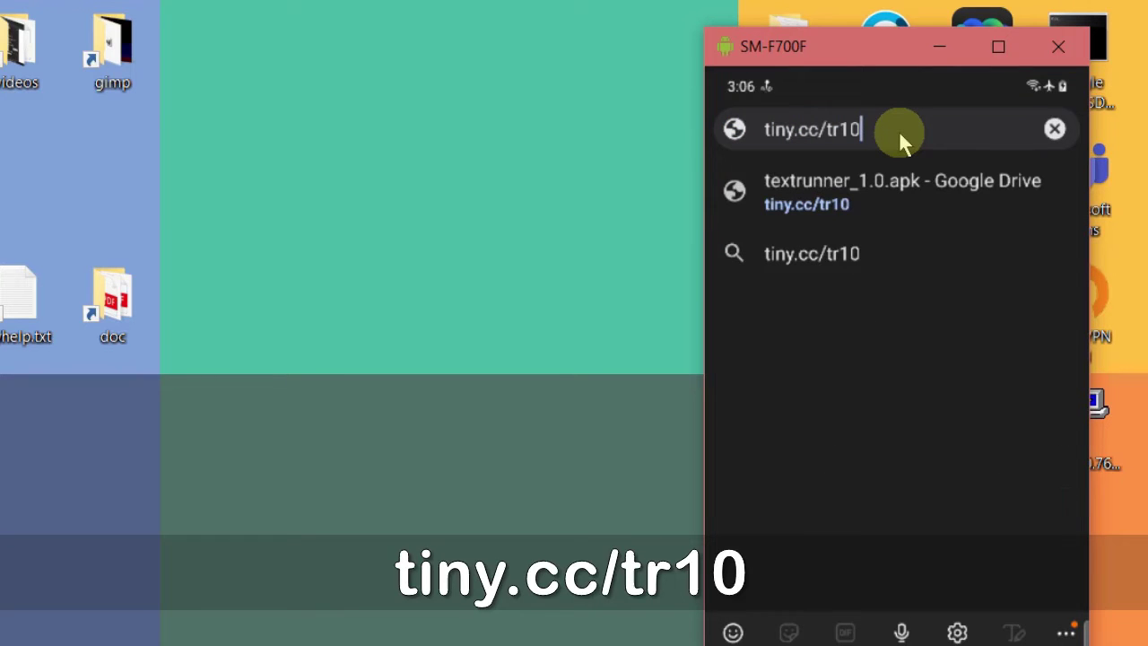
pyautogui.press('Return')
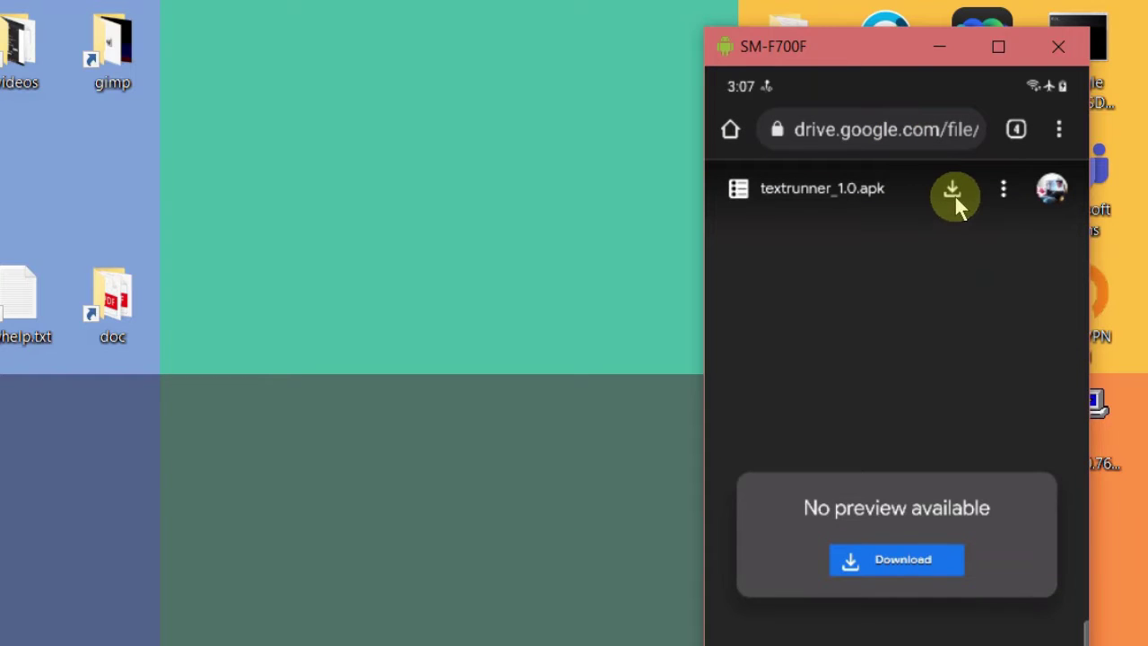
# Download textrunner_1.0.apk and open it with Chrome just once
pyautogui.click(953, 190)
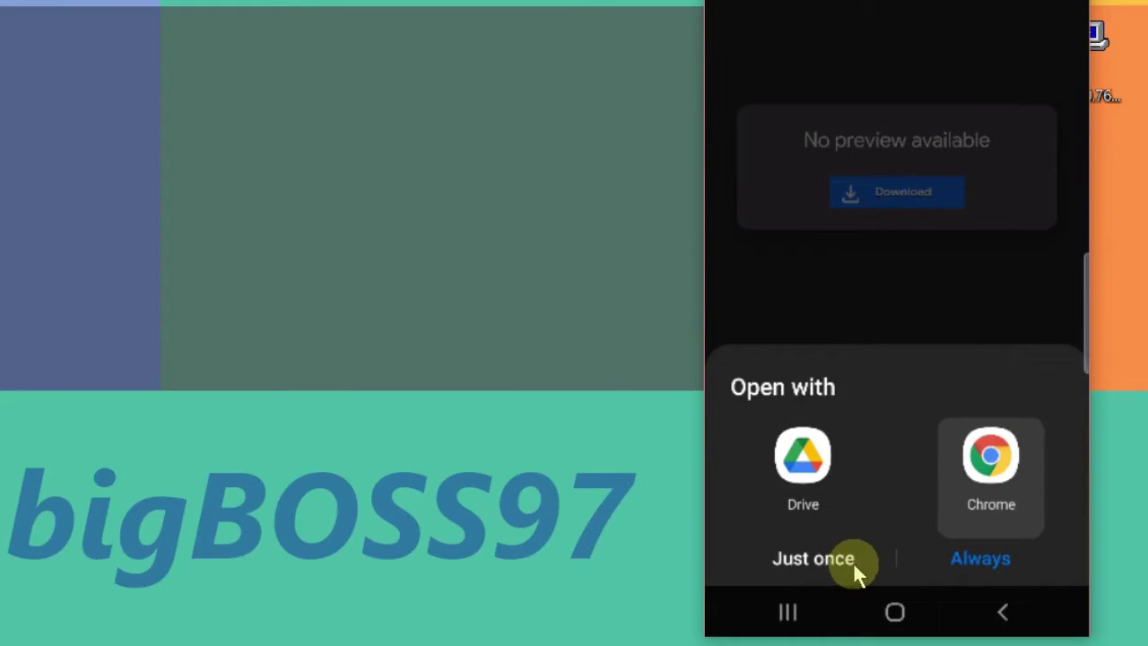
pyautogui.click(841, 560)
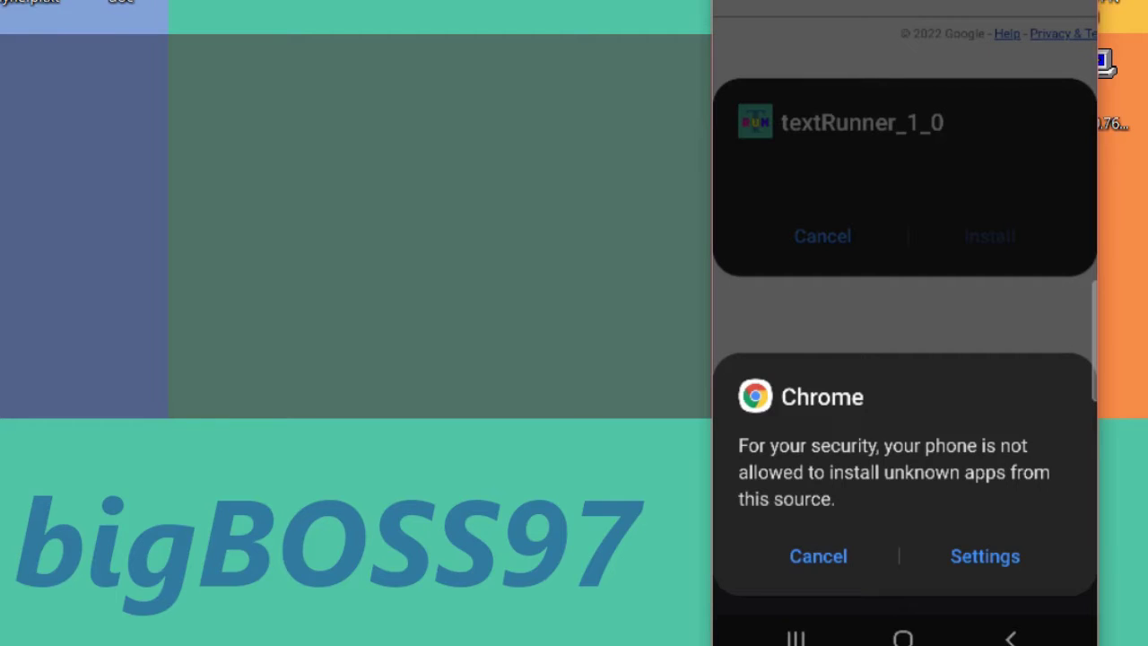
# Go to the security prompt's Settings to let Chrome install unknown apps
pyautogui.click(985, 556)
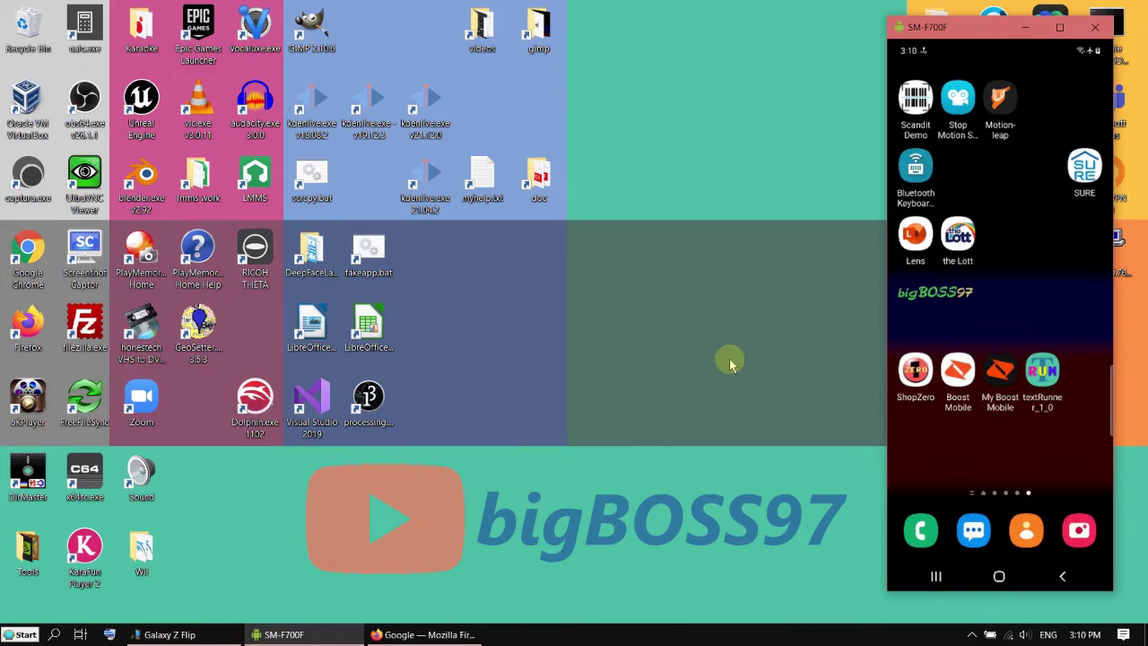
# In Firefox, load the tiny.cc/tr10m short link
pyautogui.click(459, 636)
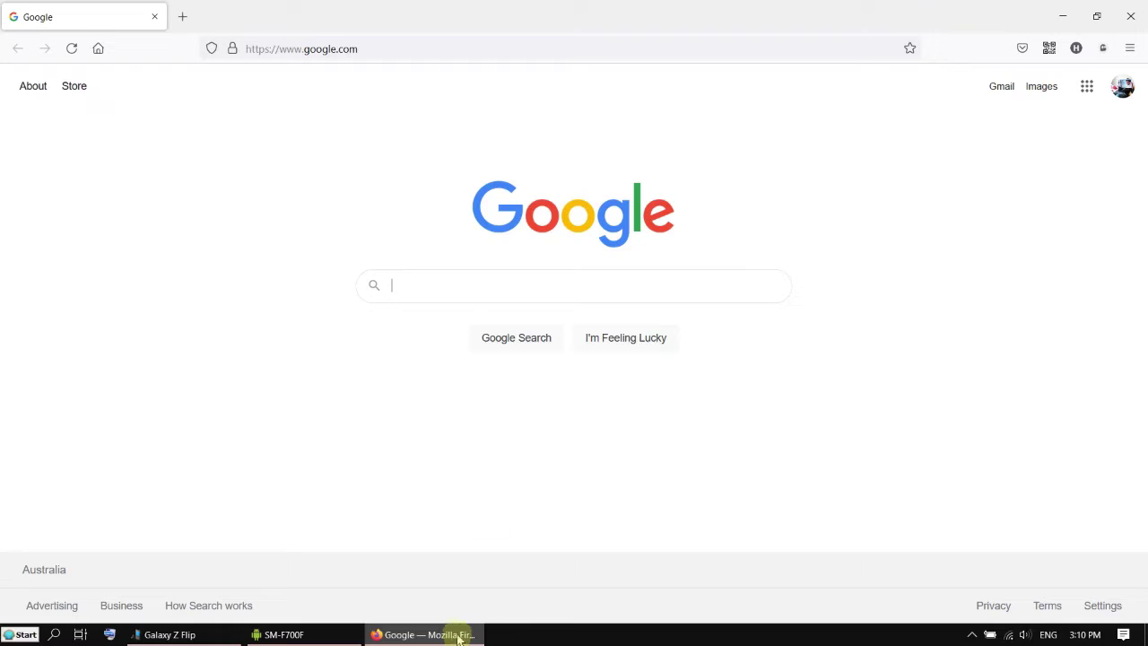
pyautogui.click(436, 49)
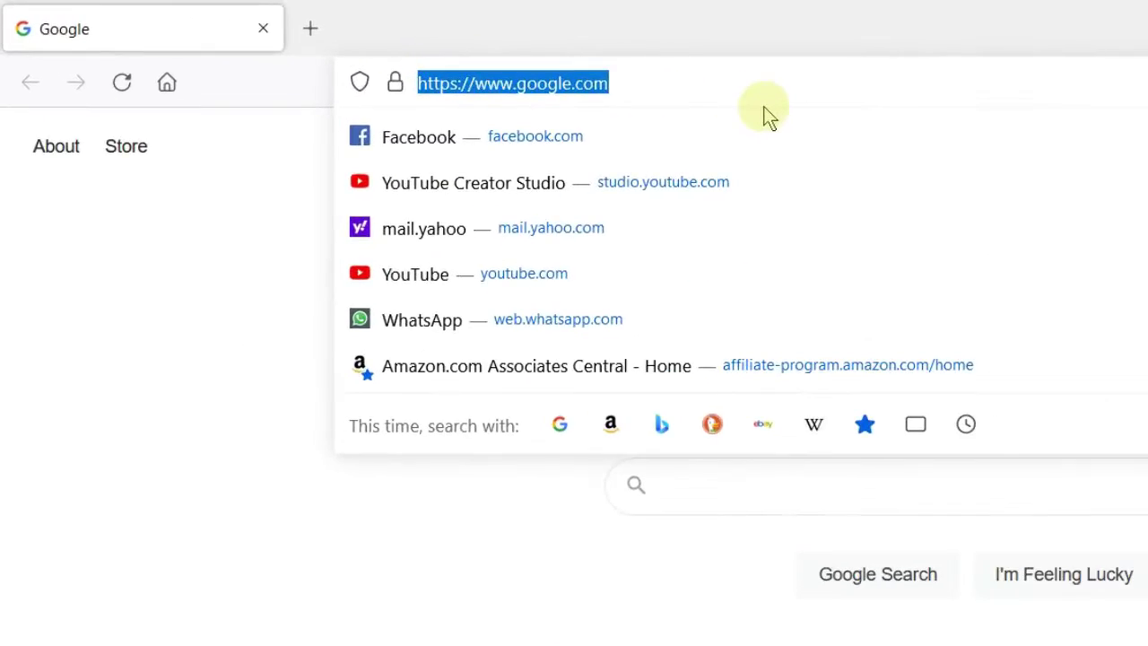
pyautogui.write('tiny')
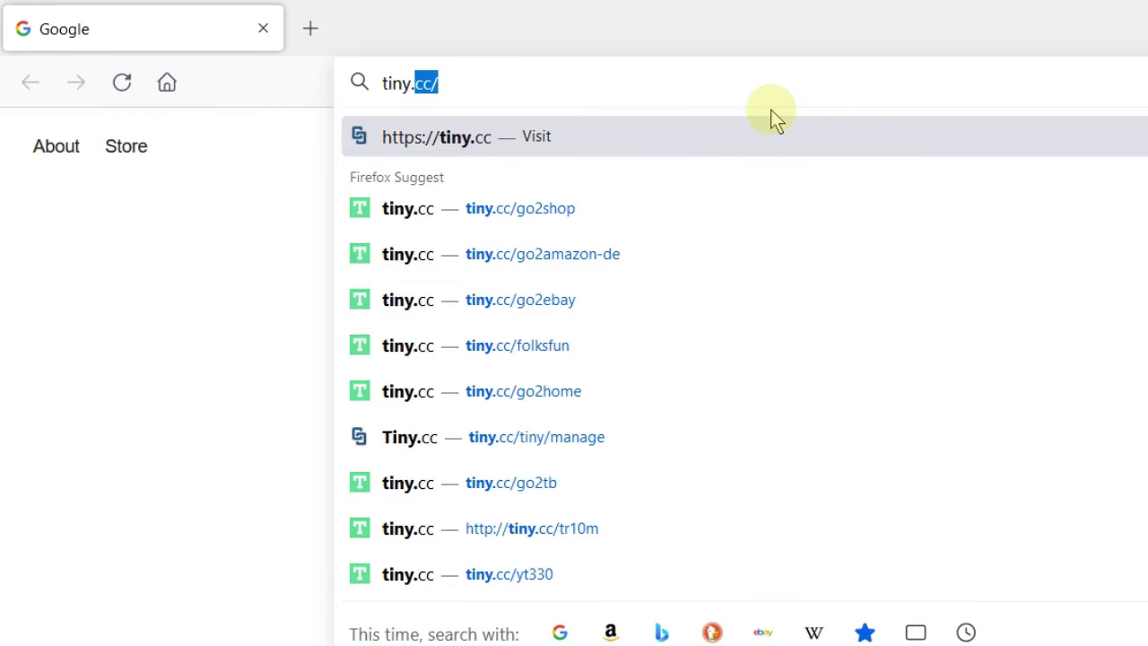
pyautogui.write('.cc/')
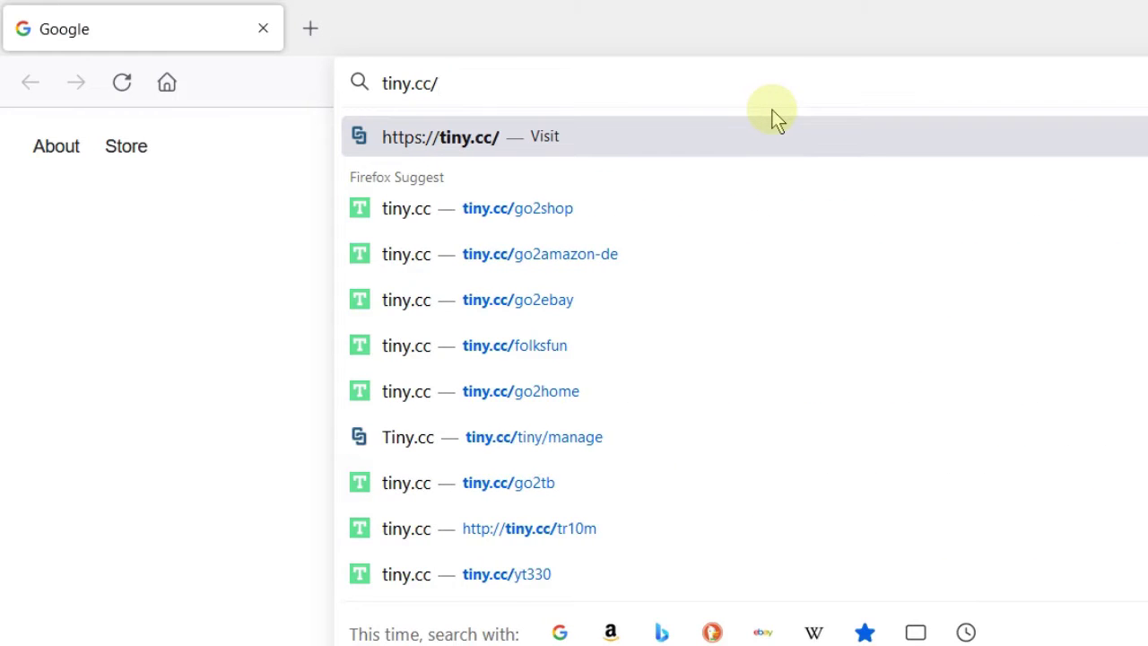
pyautogui.write('tr')
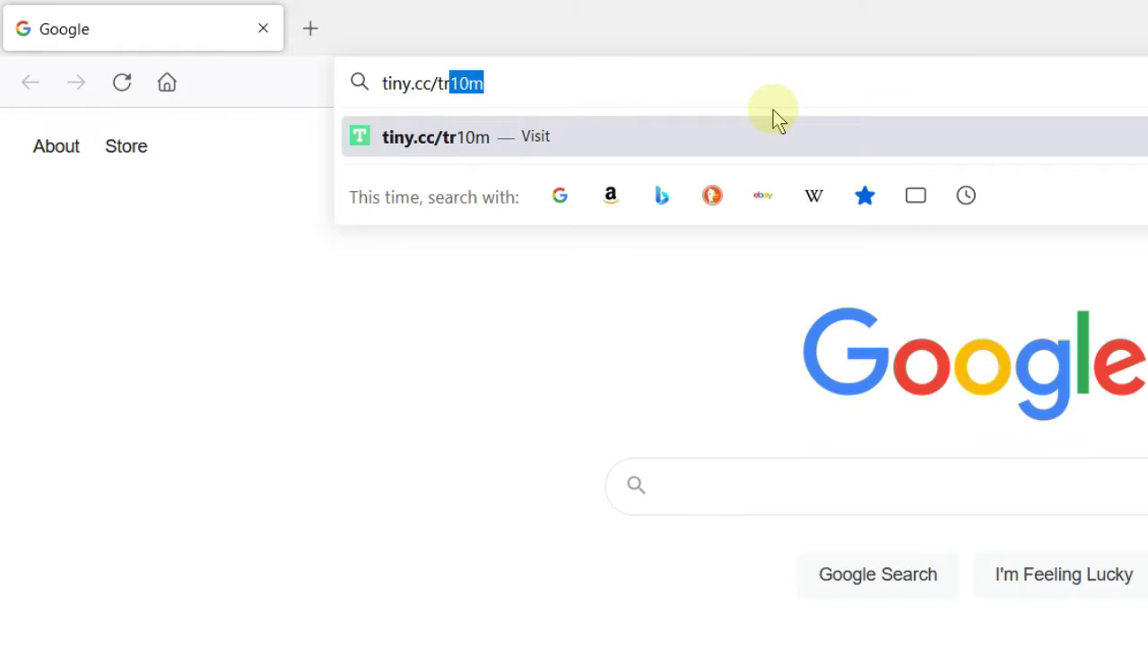
pyautogui.write('10m')
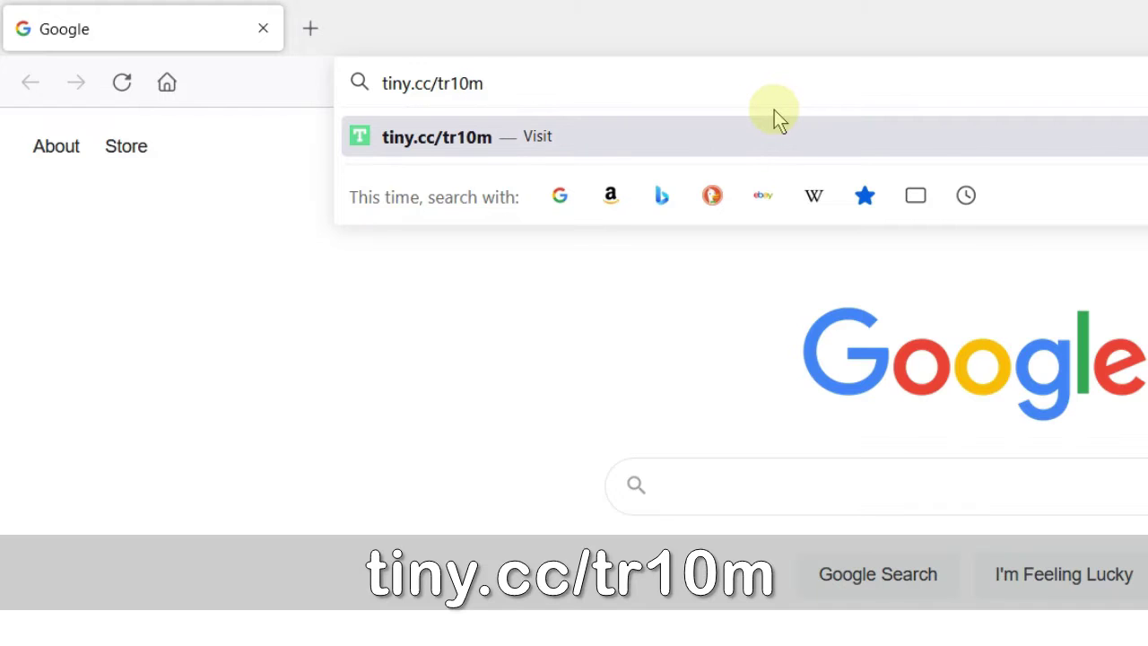
pyautogui.press('Return')
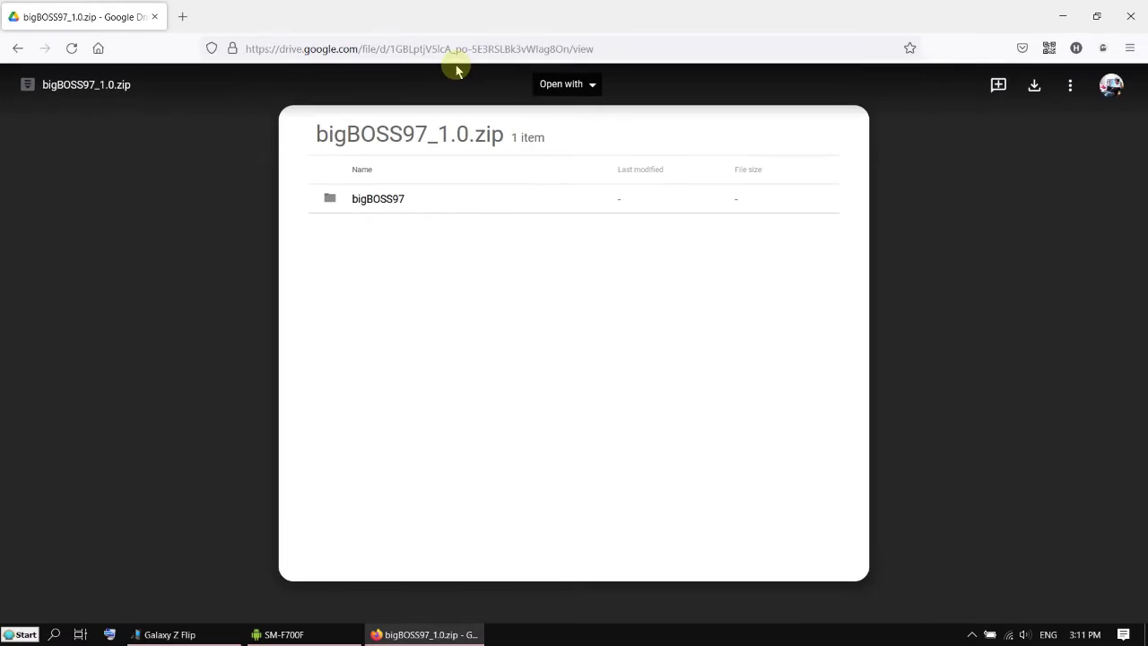
# Download bigBOSS97_1.0.zip and save it into the E:\tmp folder
pyautogui.click(1034, 84)
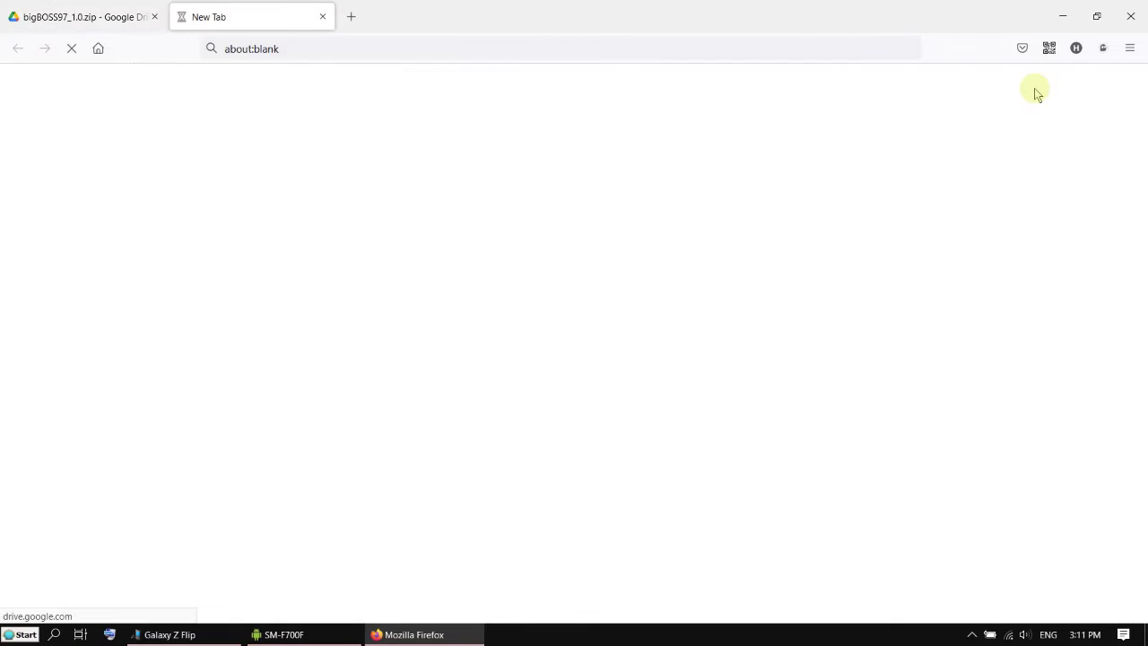
pyautogui.click(97, 413)
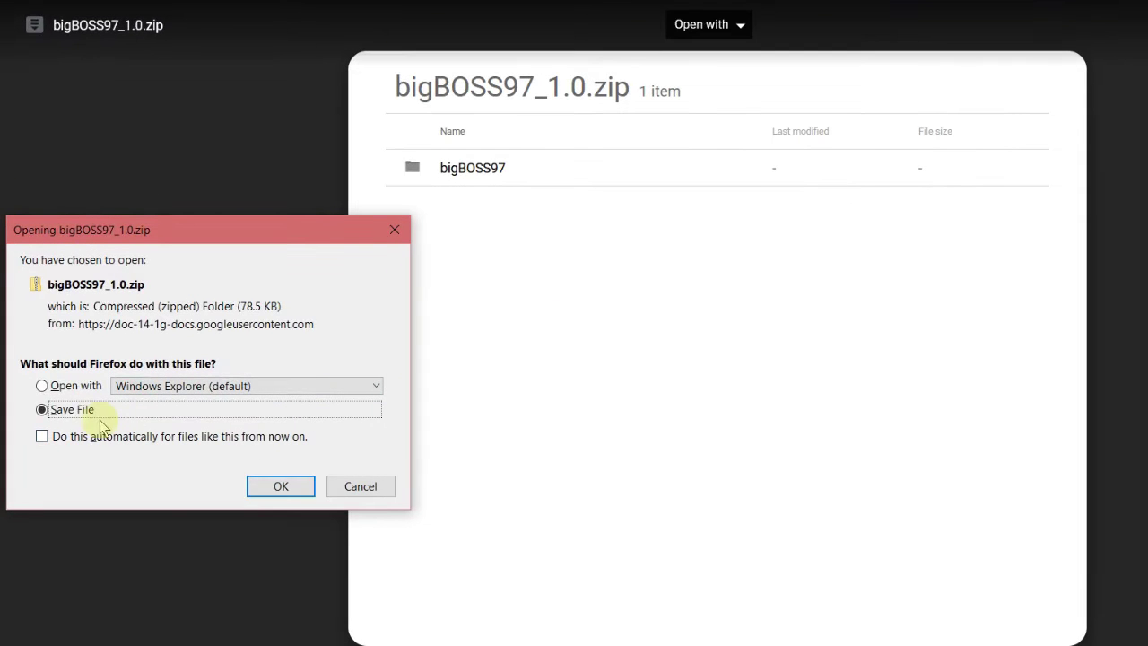
pyautogui.click(281, 486)
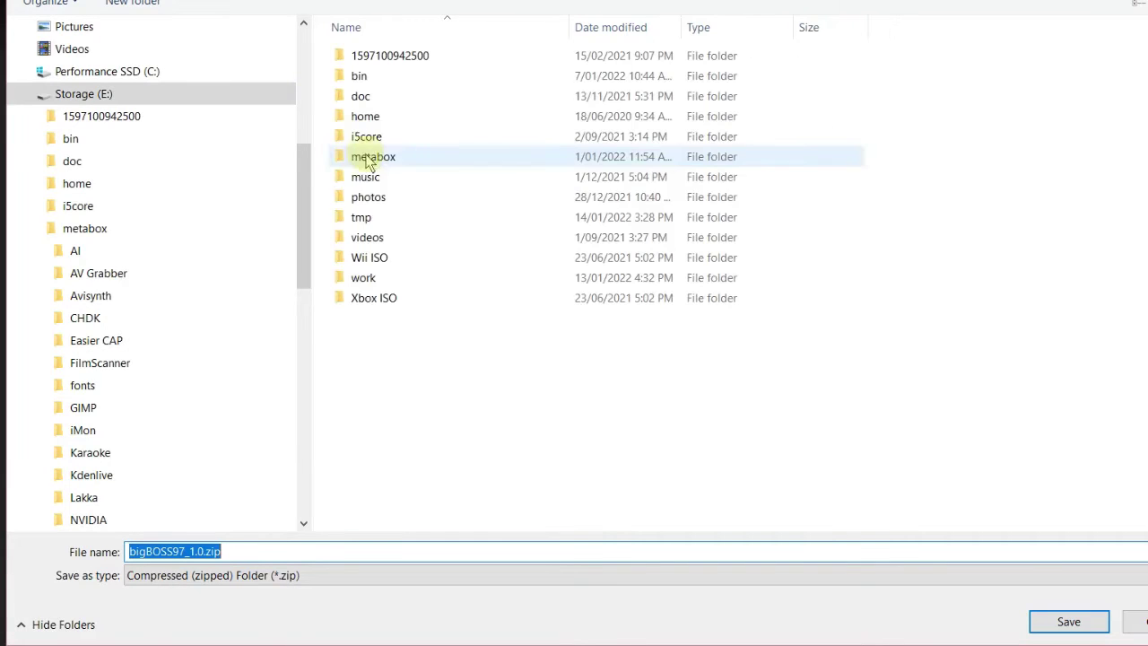
pyautogui.click(373, 219)
pyautogui.doubleClick(373, 219)
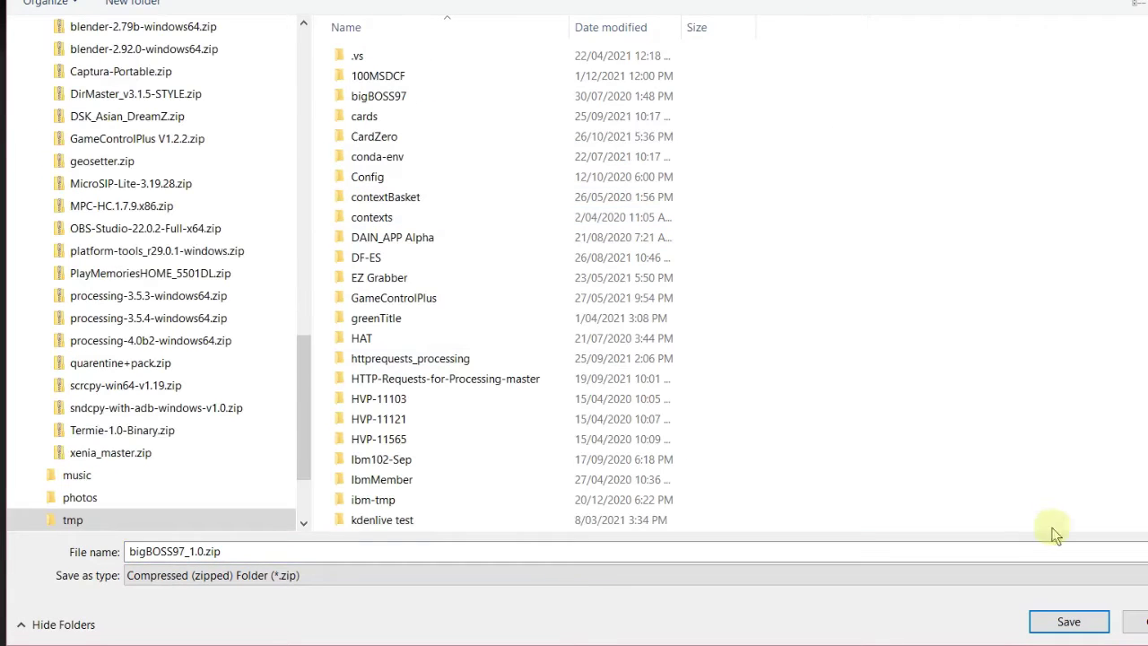
pyautogui.click(1068, 623)
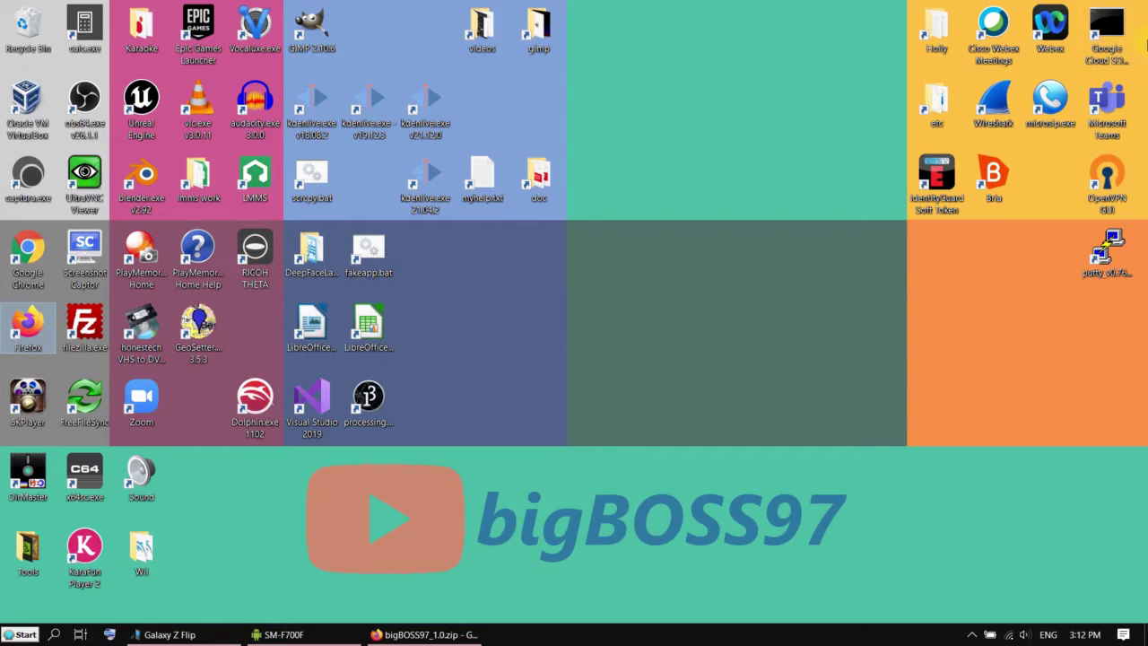
# In a maximized File Explorer, open bigBOSS97_1.0.zip in E:\tmp
pyautogui.press('super+e')
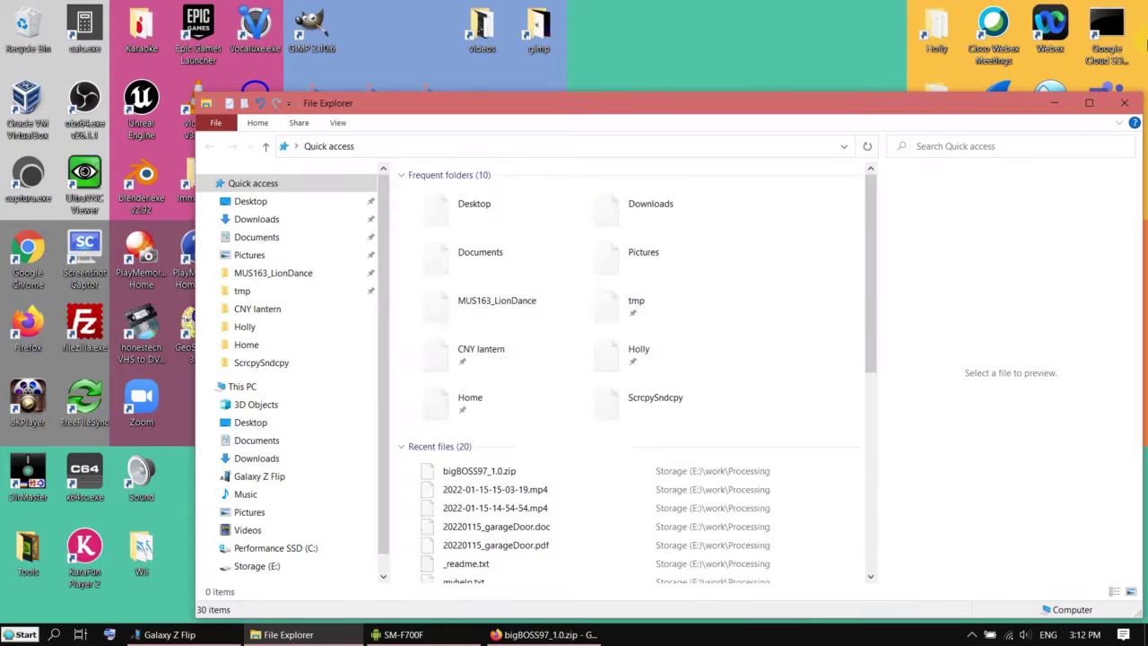
pyautogui.doubleClick(863, 101)
pyautogui.click(57, 468)
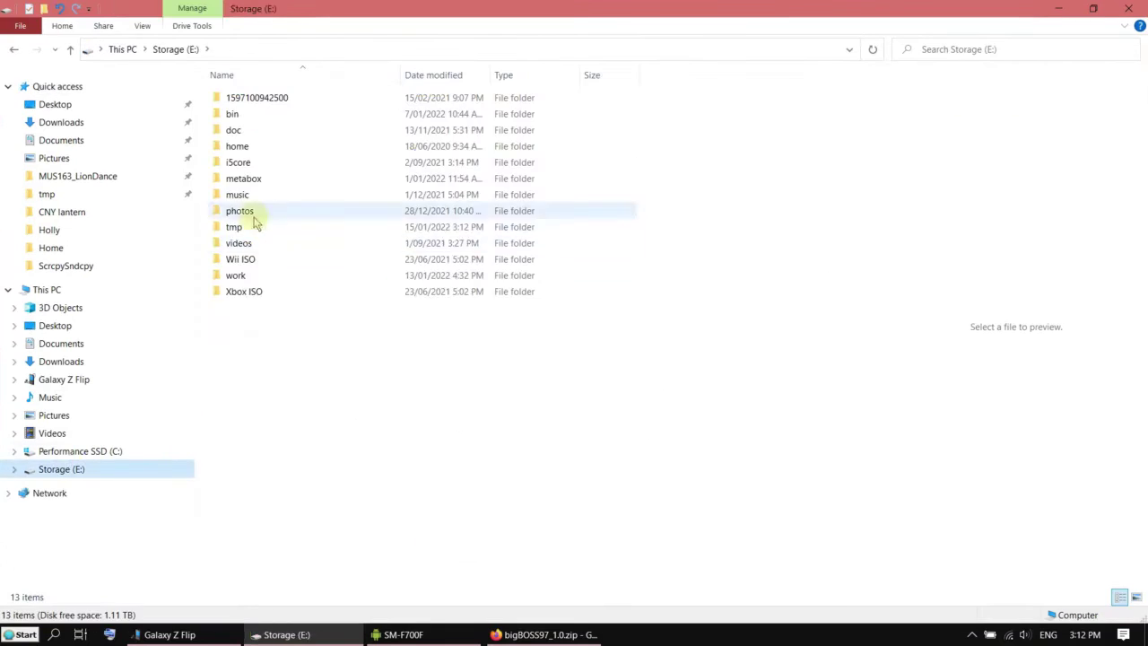
pyautogui.doubleClick(251, 224)
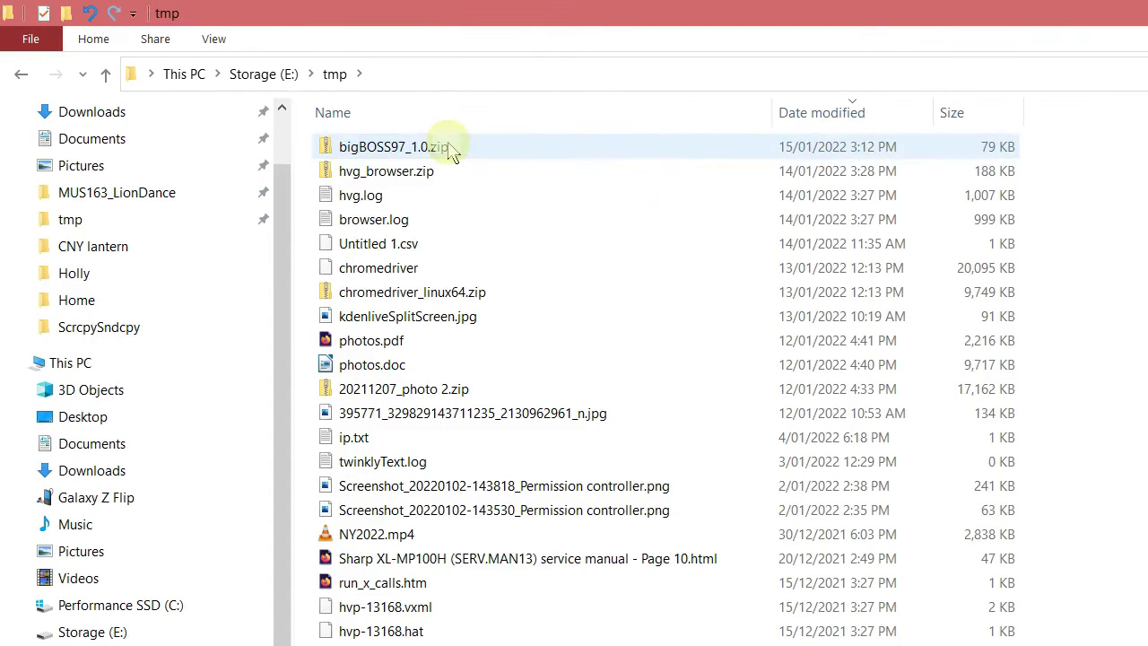
pyautogui.click(301, 100)
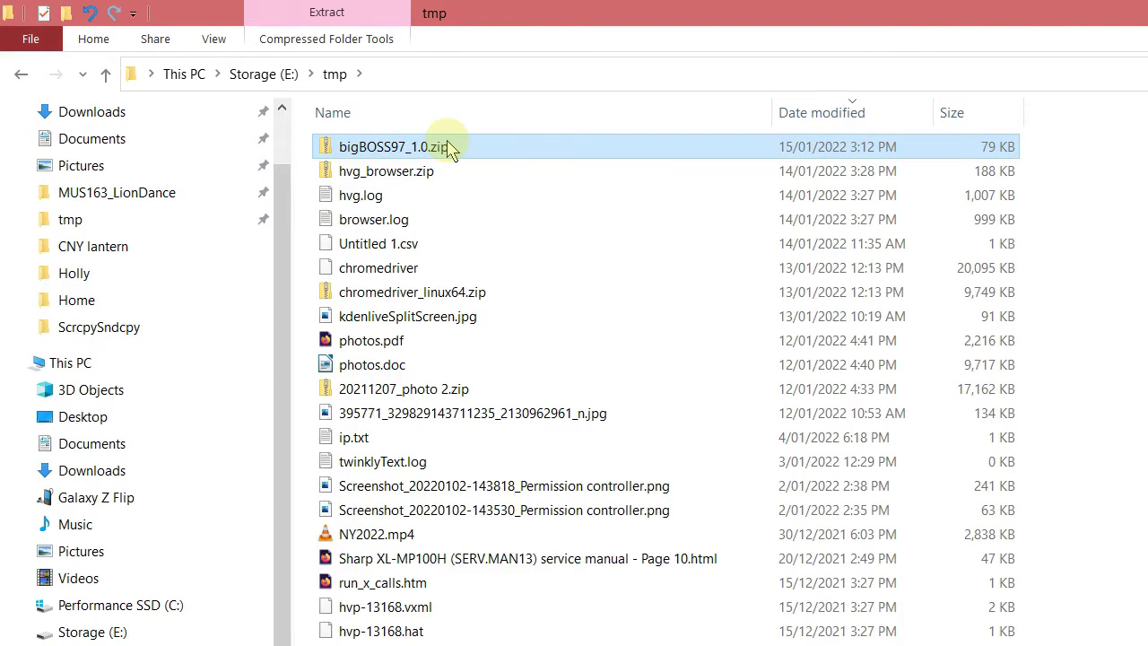
pyautogui.doubleClick(448, 148)
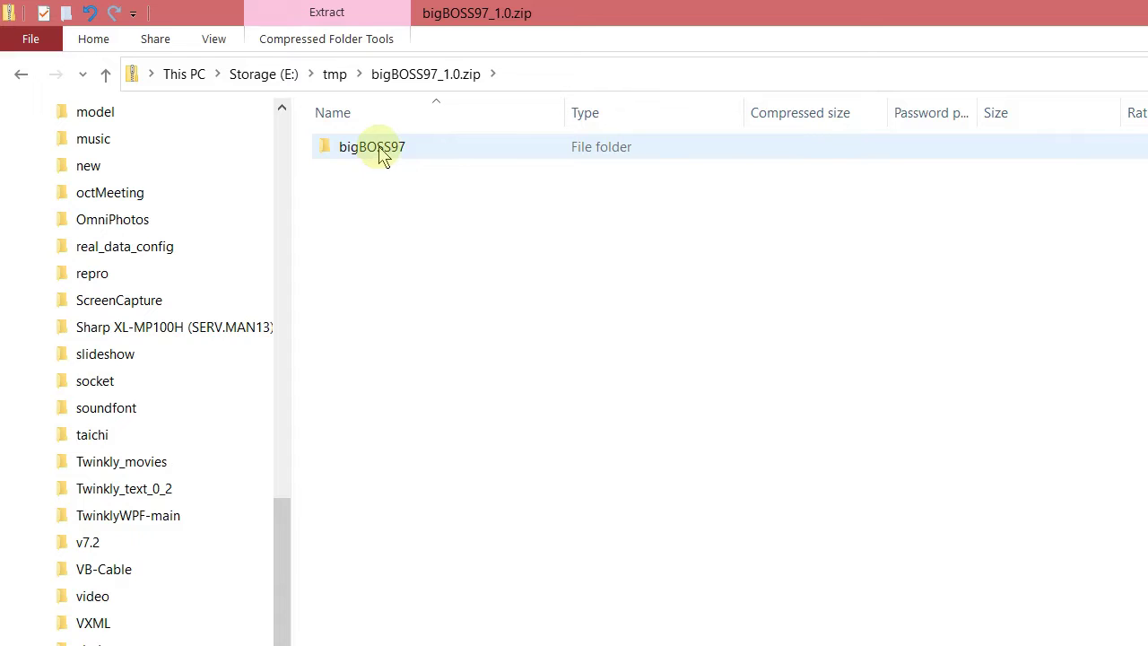
# Copy the bigBOSS97 folder onto the desktop and open its textRunner subfolder
pyautogui.rightClick(437, 148)
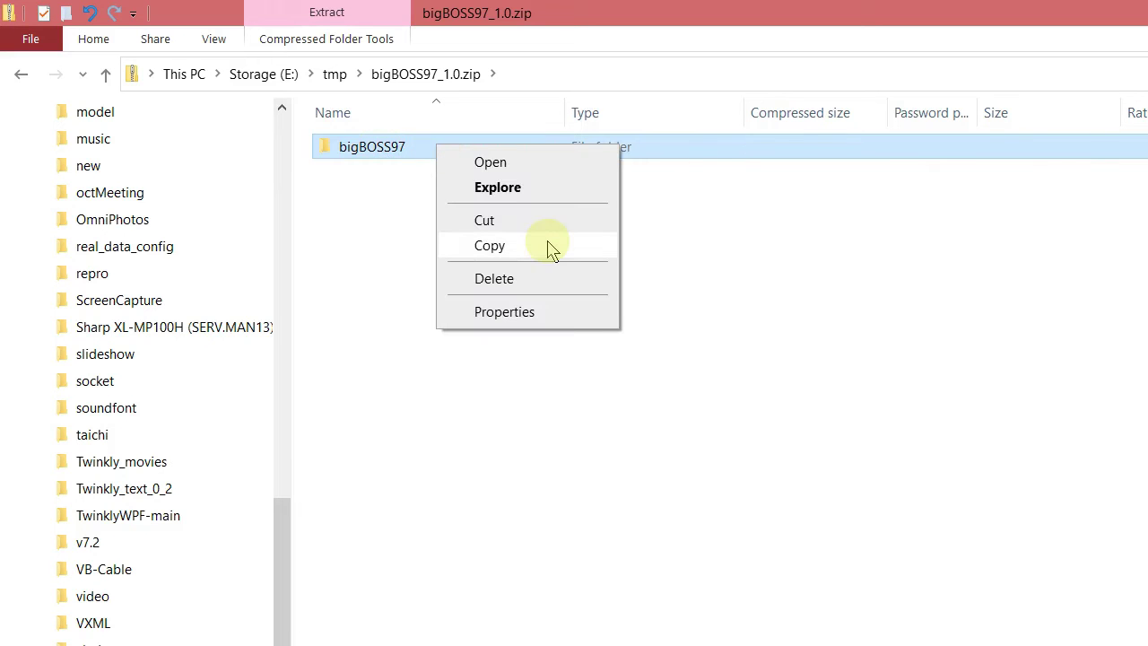
pyautogui.click(547, 249)
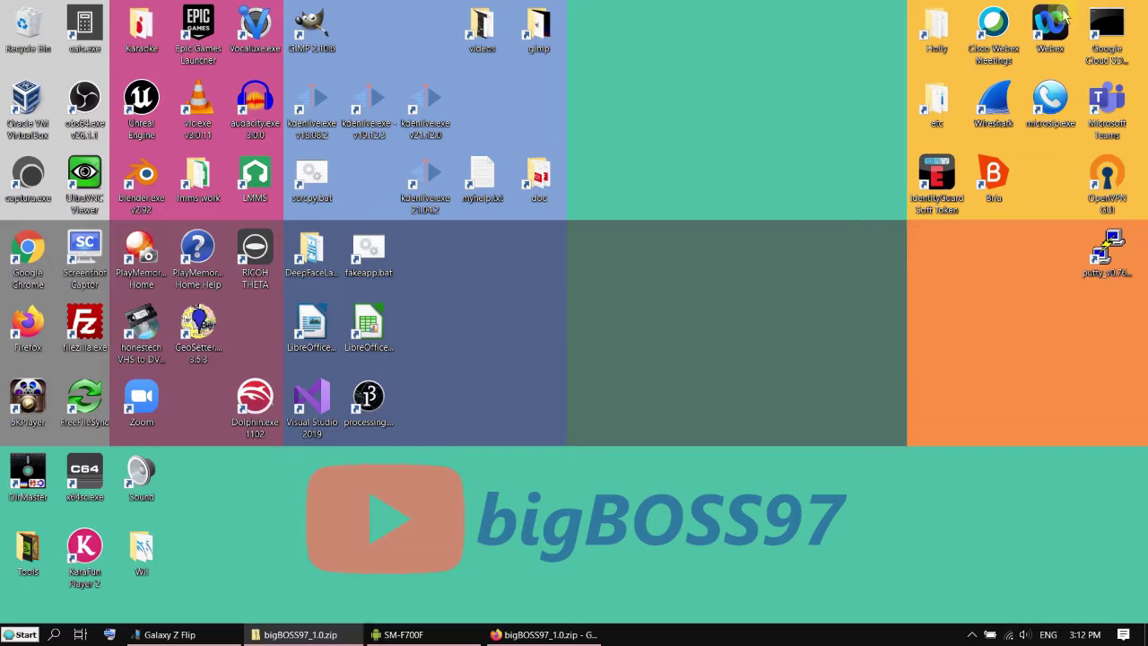
pyautogui.rightClick(940, 402)
pyautogui.click(973, 186)
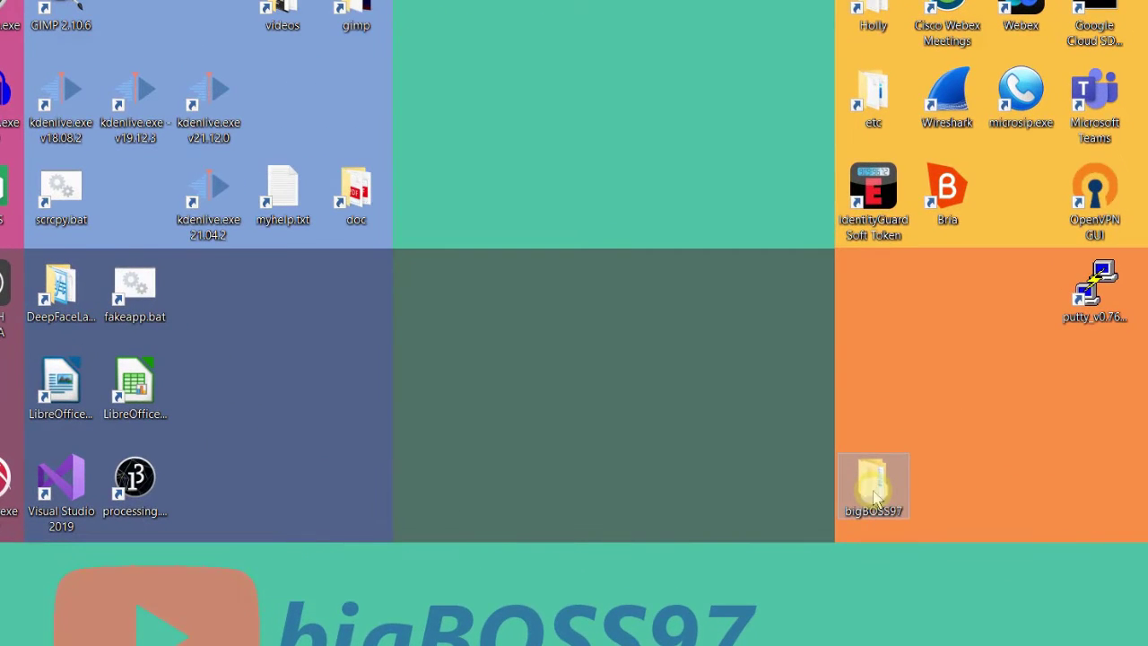
pyautogui.doubleClick(874, 491)
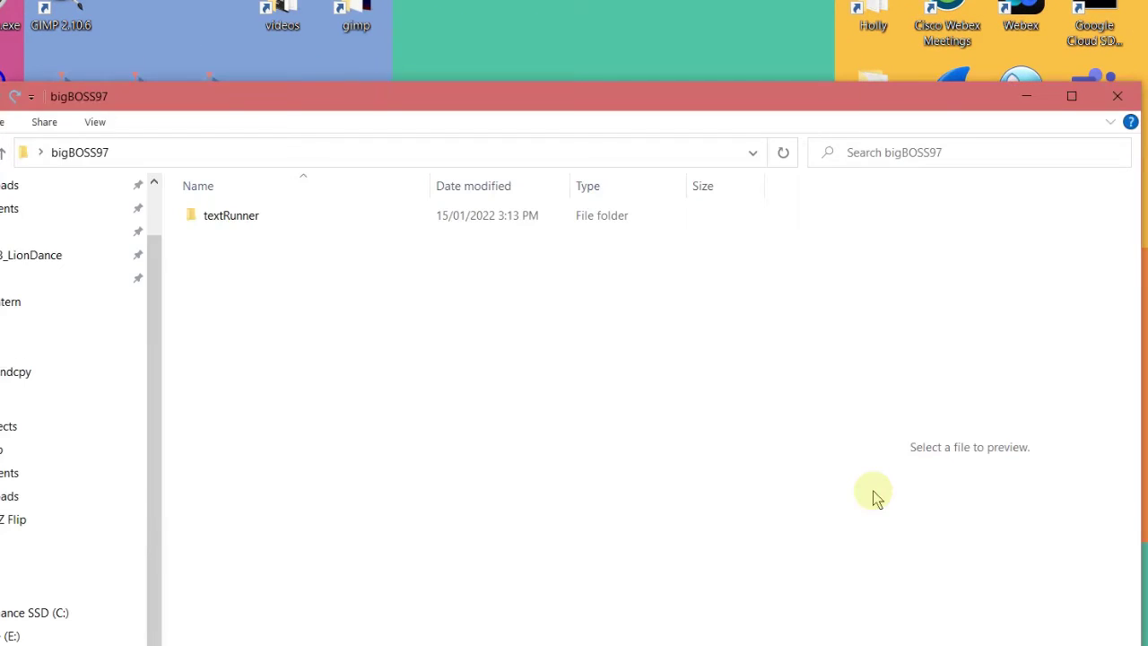
pyautogui.doubleClick(259, 219)
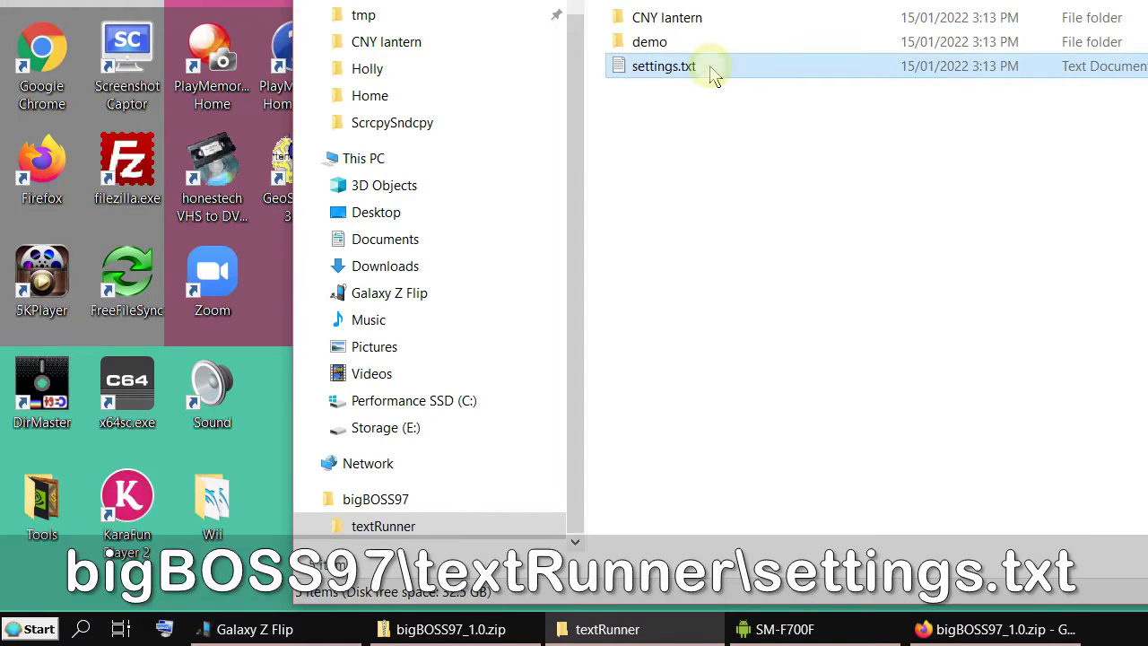
# Change settings.txt's ip to 192.168.20.10, save it, and close Notepad
pyautogui.doubleClick(664, 66)
pyautogui.moveTo(790, 309); pyautogui.dragTo(818, 106)
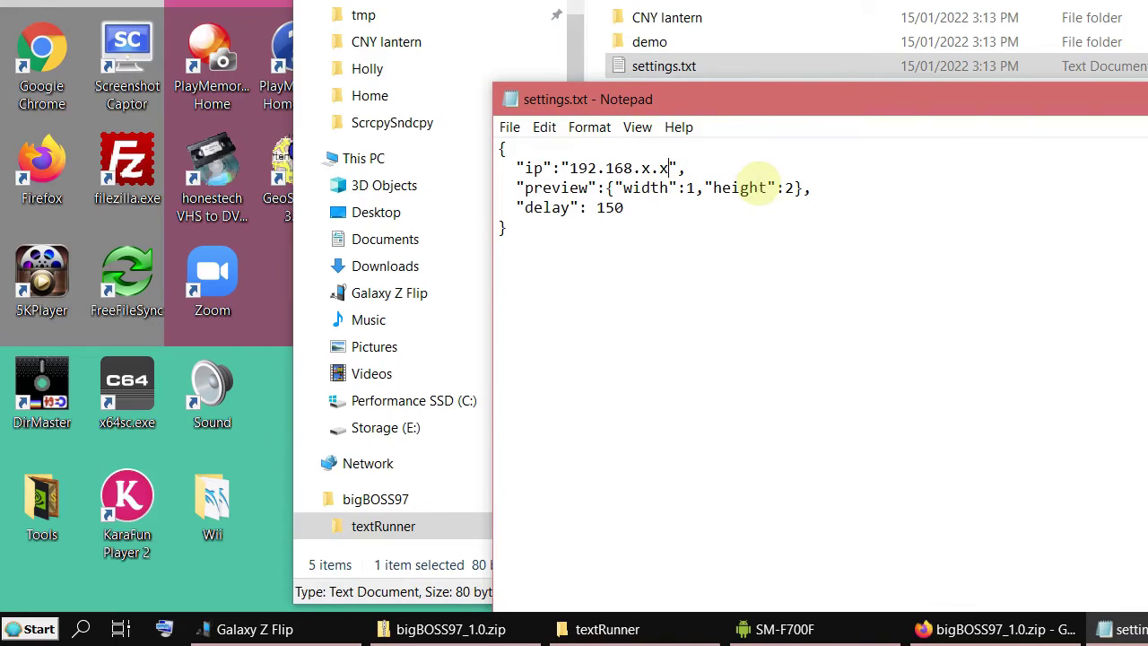
pyautogui.press('BackSpace')
pyautogui.press('BackSpace')
pyautogui.press('BackSpace')
pyautogui.write('20.10')
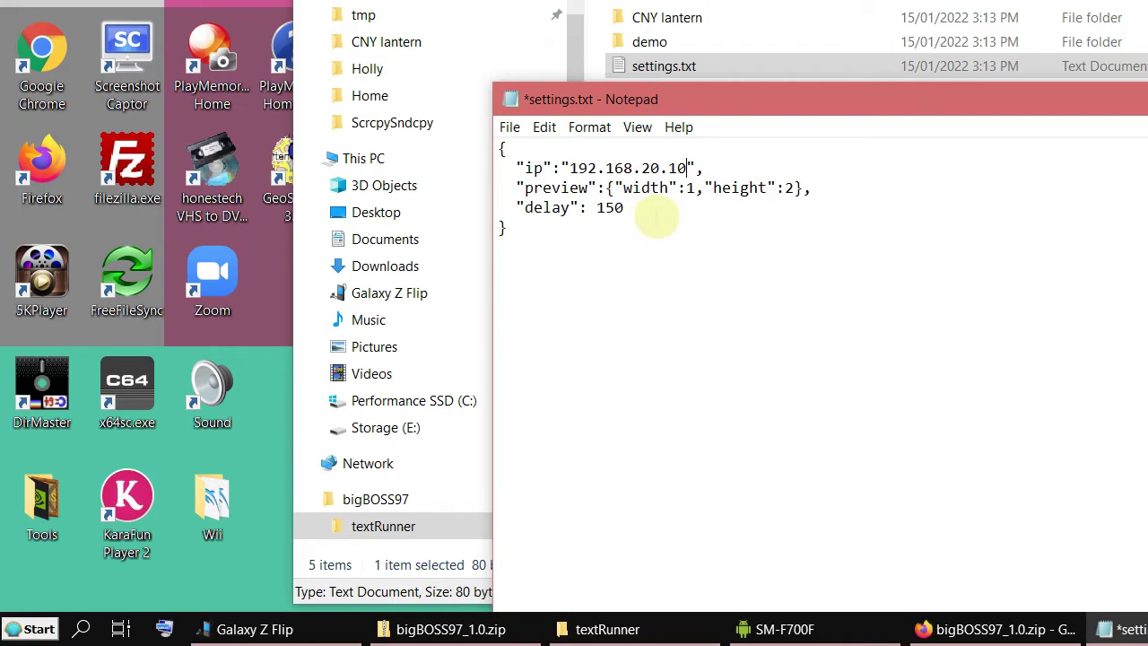
pyautogui.click(508, 129)
pyautogui.click(541, 216)
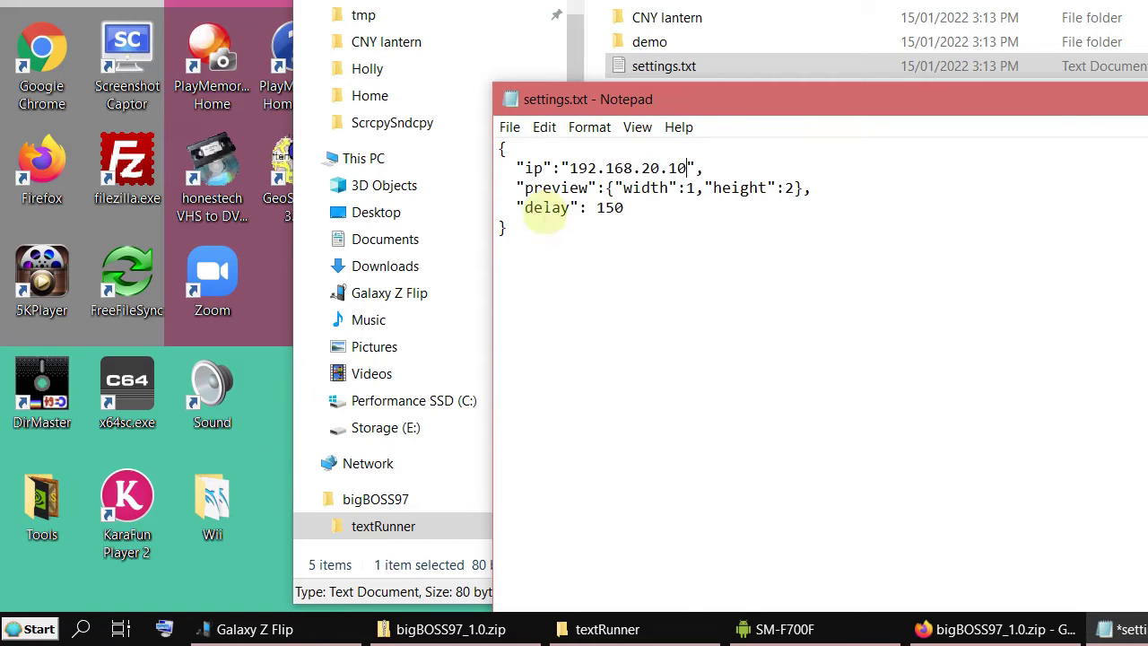
pyautogui.hotkey('alt', 'F4')
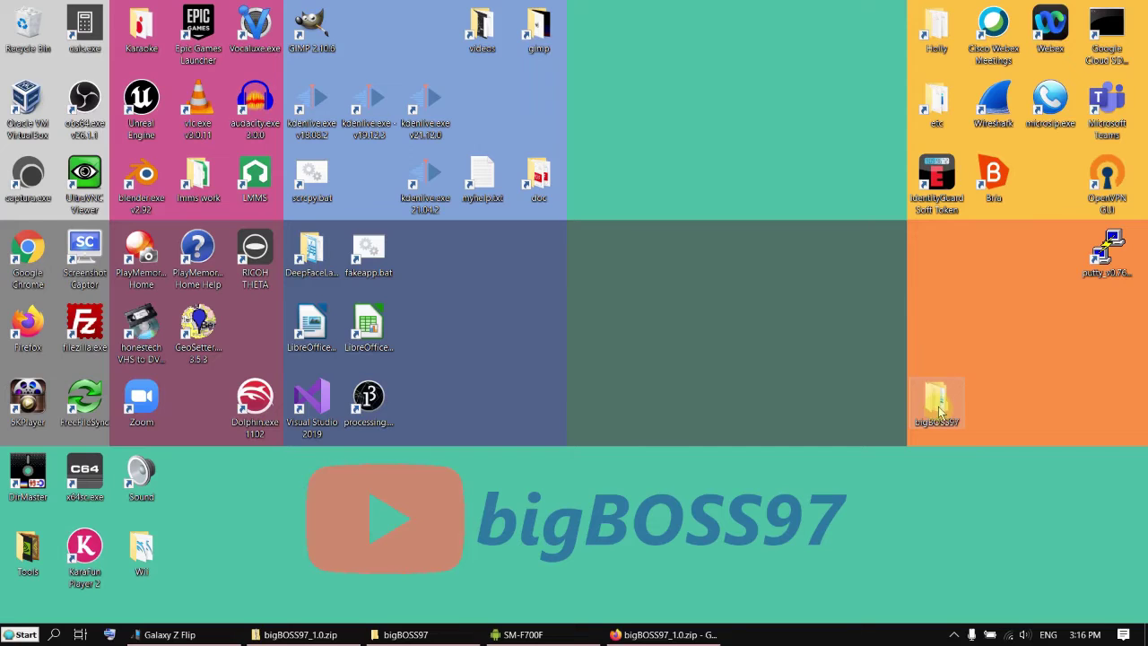
# Copy the bigBOSS97 folder from the desktop into the Galaxy Z Flip's Phone storage
pyautogui.rightClick(940, 410)
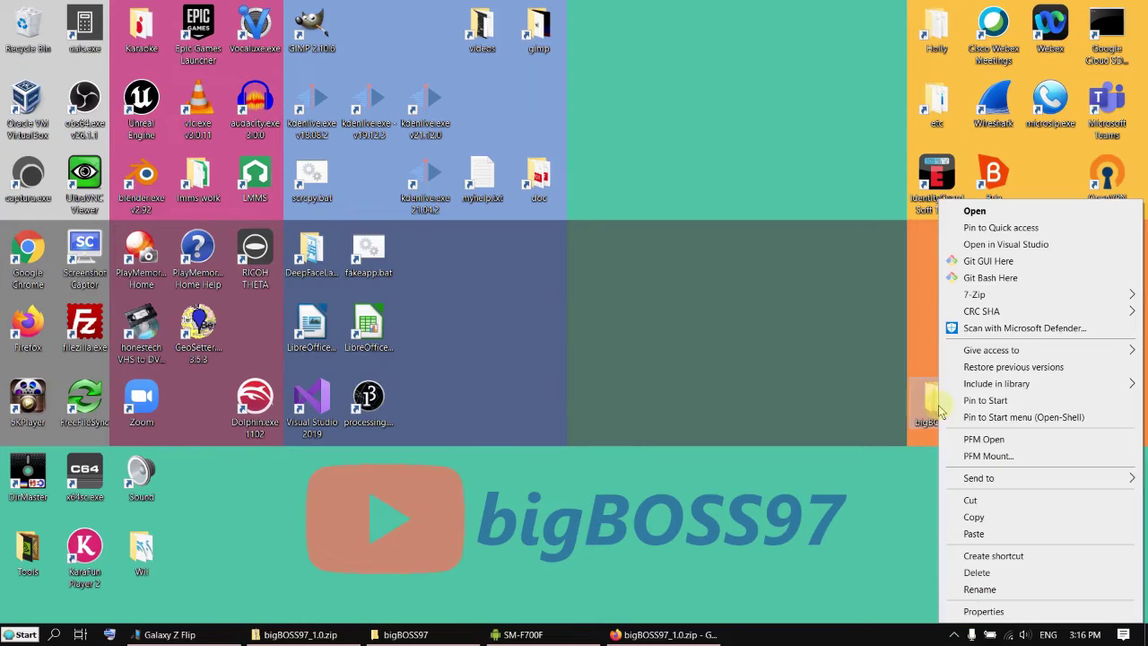
pyautogui.click(973, 517)
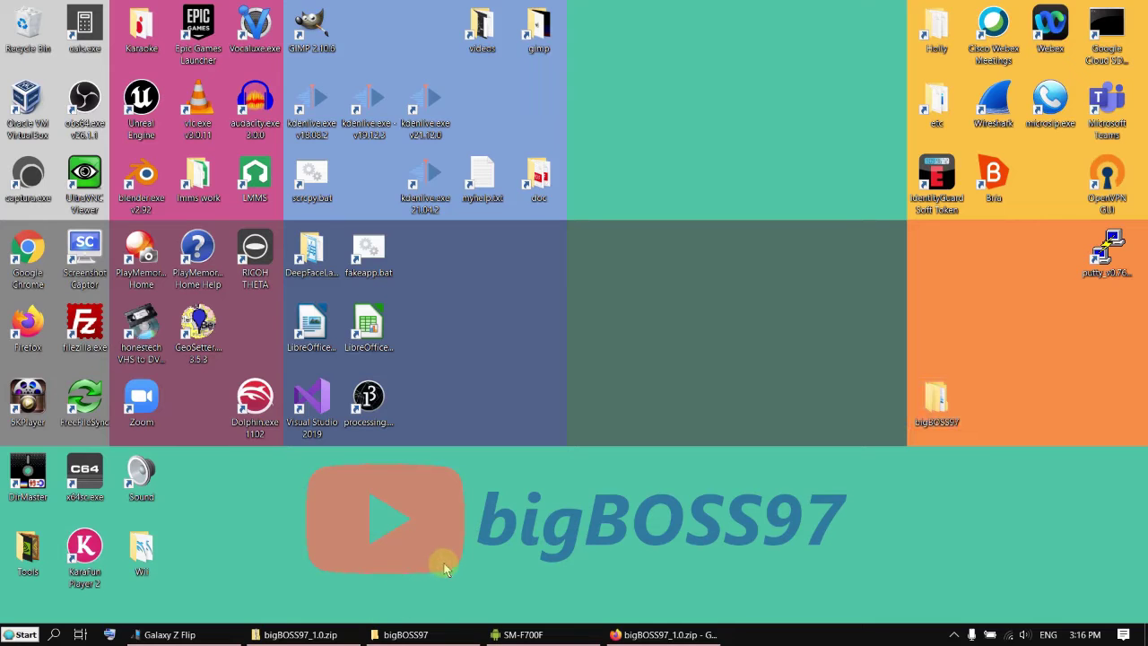
pyautogui.press('super+e')
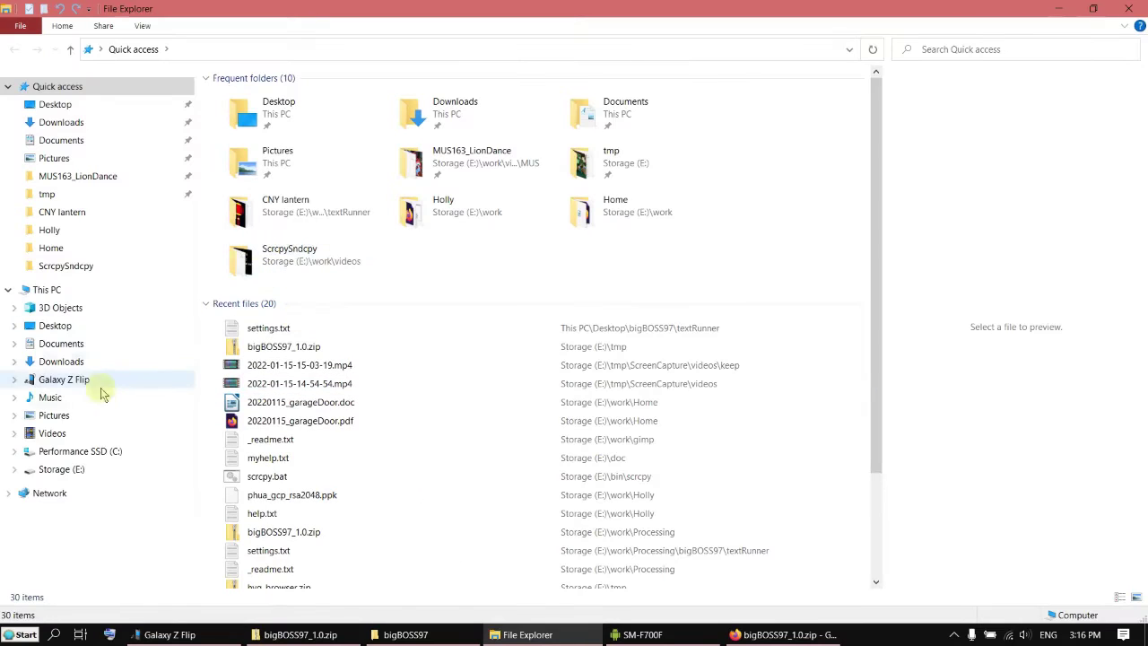
pyautogui.click(96, 386)
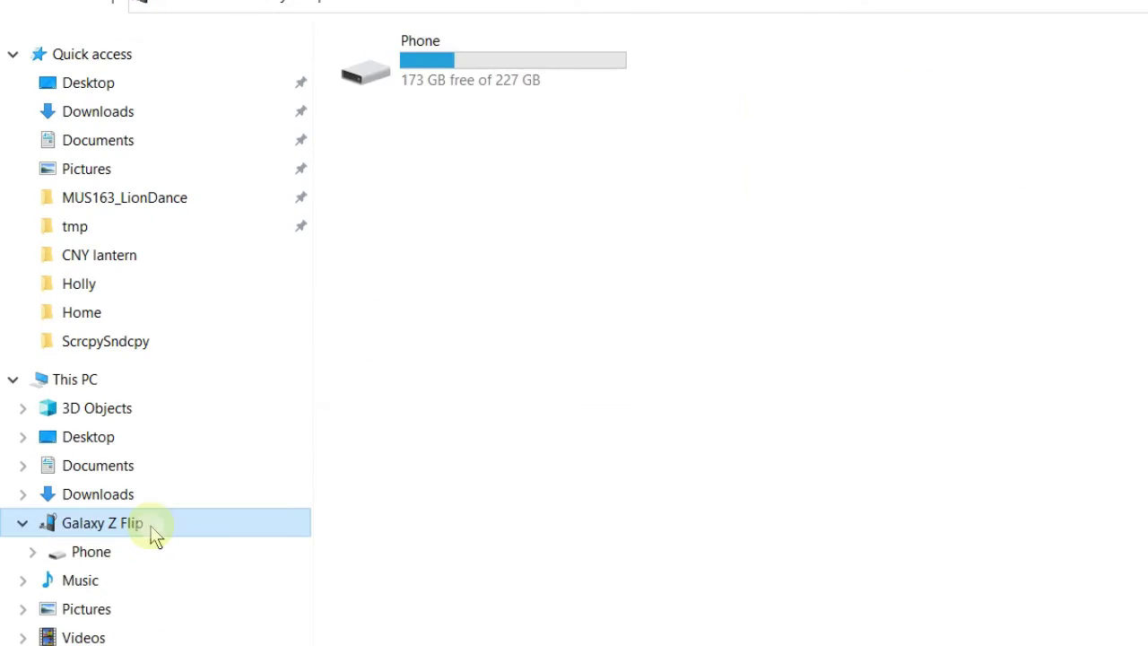
pyautogui.doubleClick(525, 74)
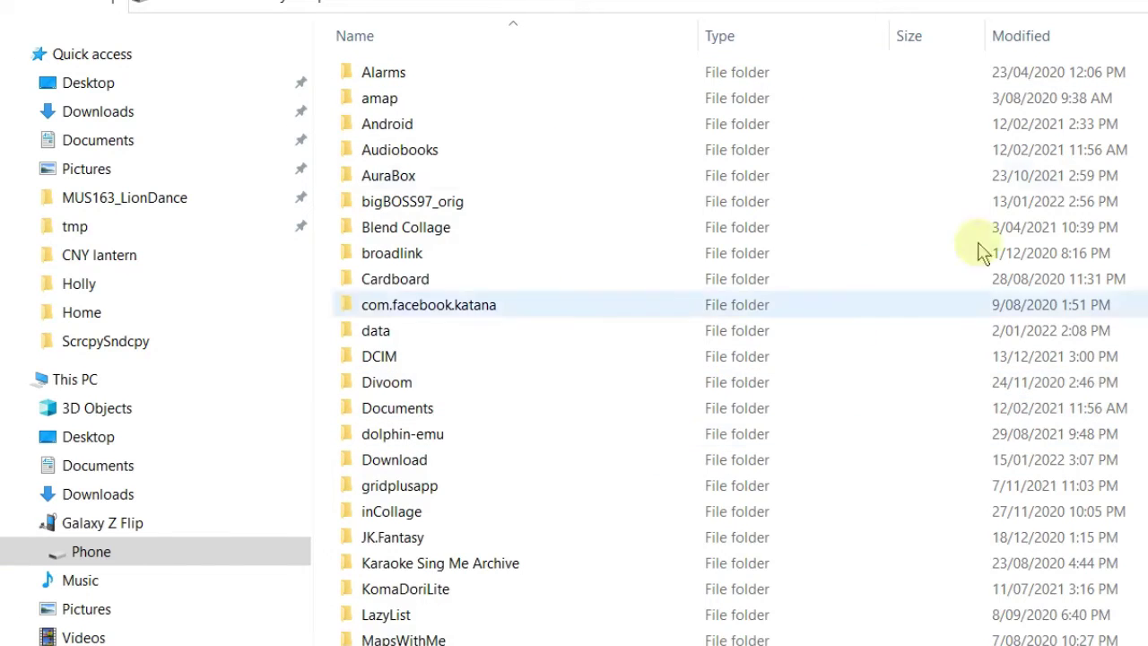
pyautogui.rightClick(875, 370)
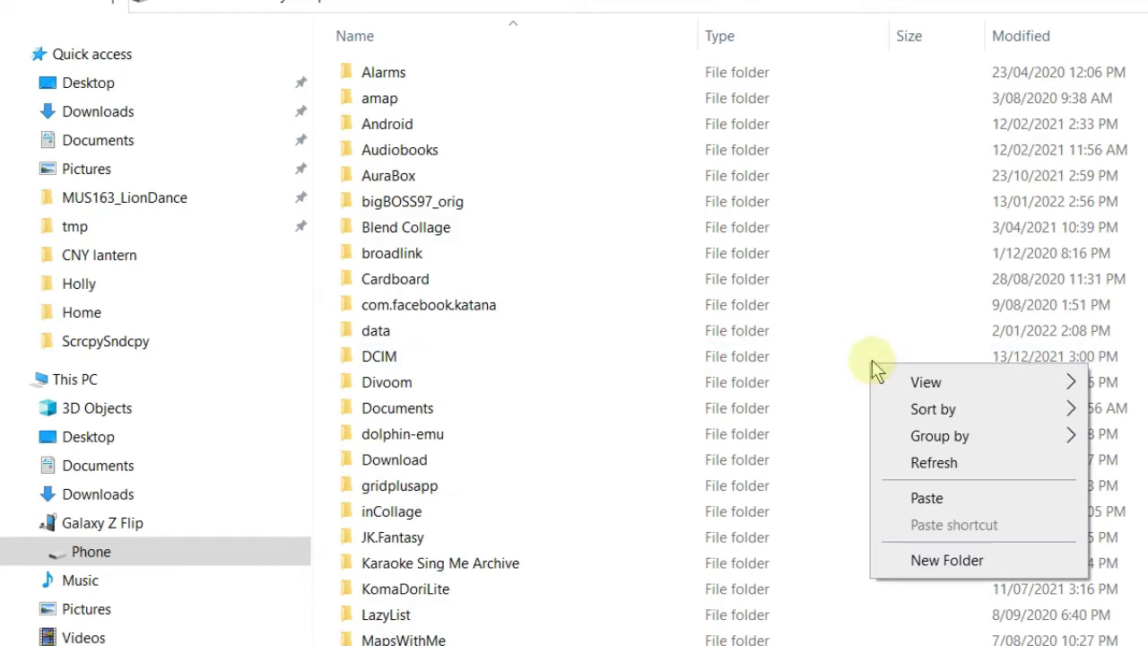
pyautogui.click(953, 499)
# Open bigBOSS97\textRunner\settings.txt on the phone to confirm ip 192.168.20.10
pyautogui.scroll(-7, 955, 500)
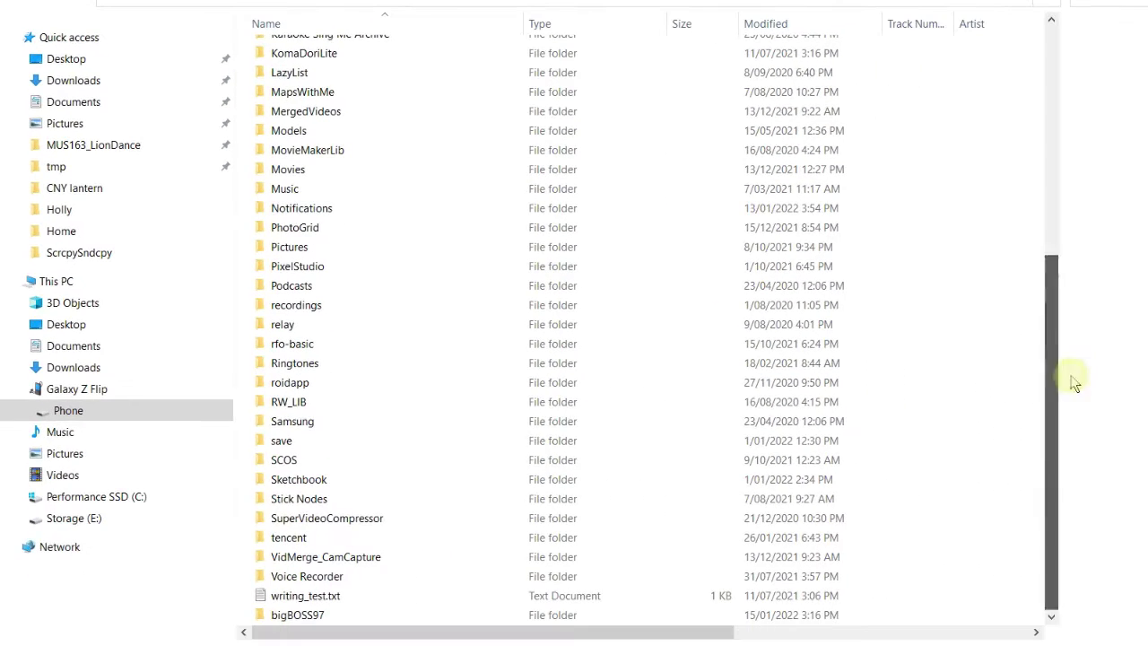
pyautogui.doubleClick(302, 616)
pyautogui.doubleClick(302, 51)
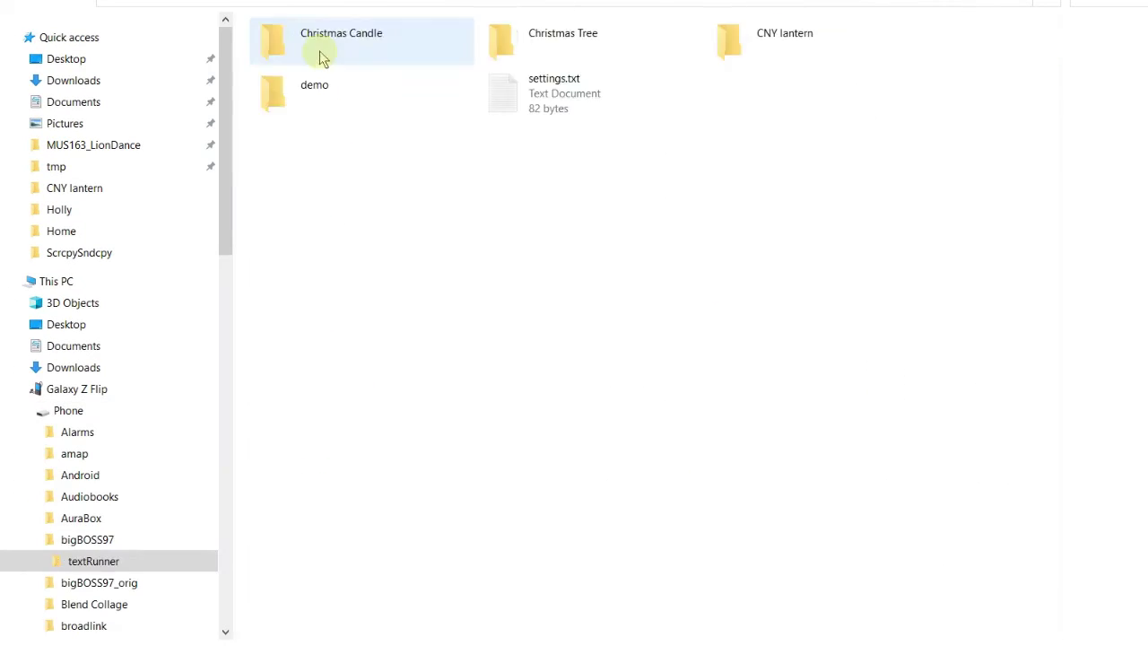
pyautogui.doubleClick(551, 112)
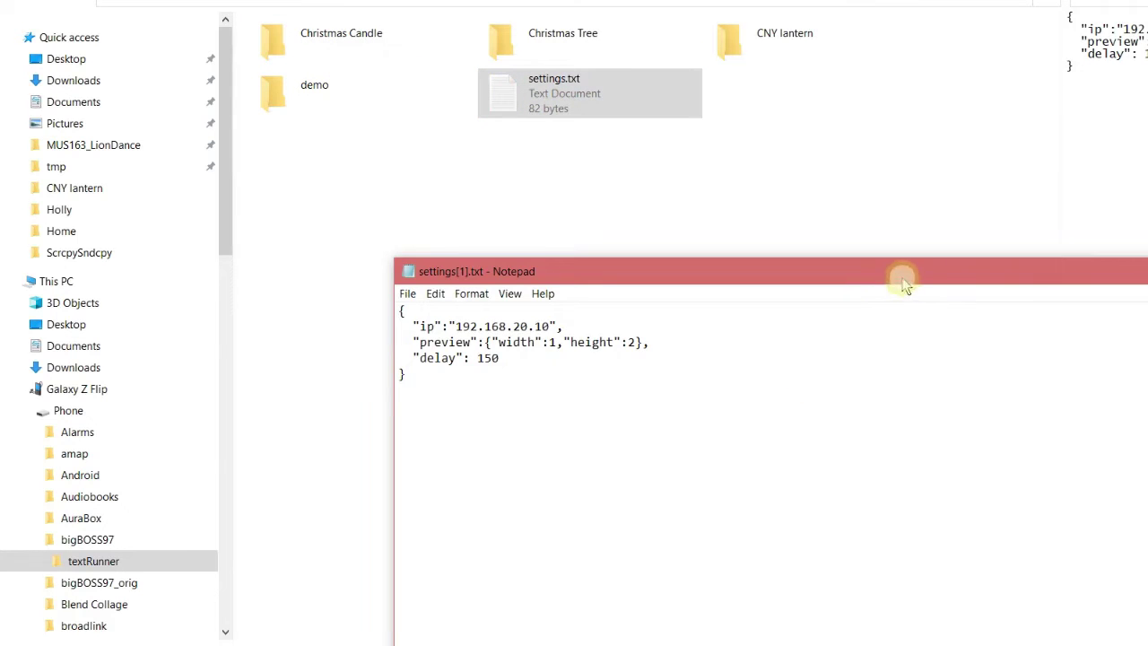
pyautogui.moveTo(906, 273); pyautogui.dragTo(822, 225)
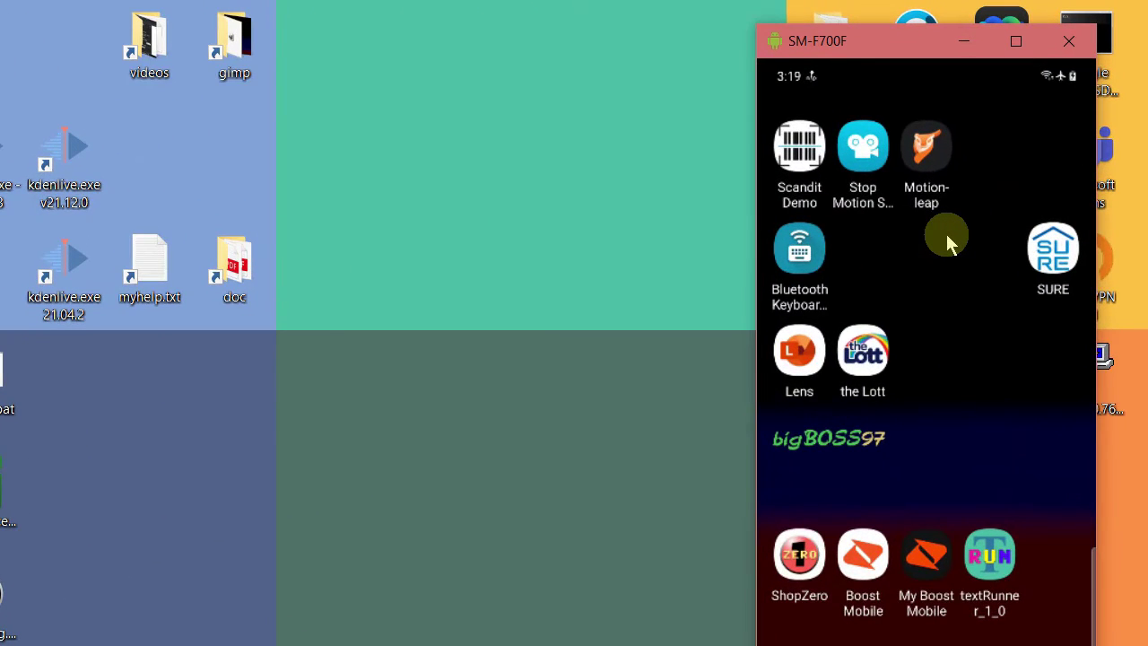
# In phone Settings, find Apps and open textRunner_1_0's app info
pyautogui.hotkey('alt', 'n')
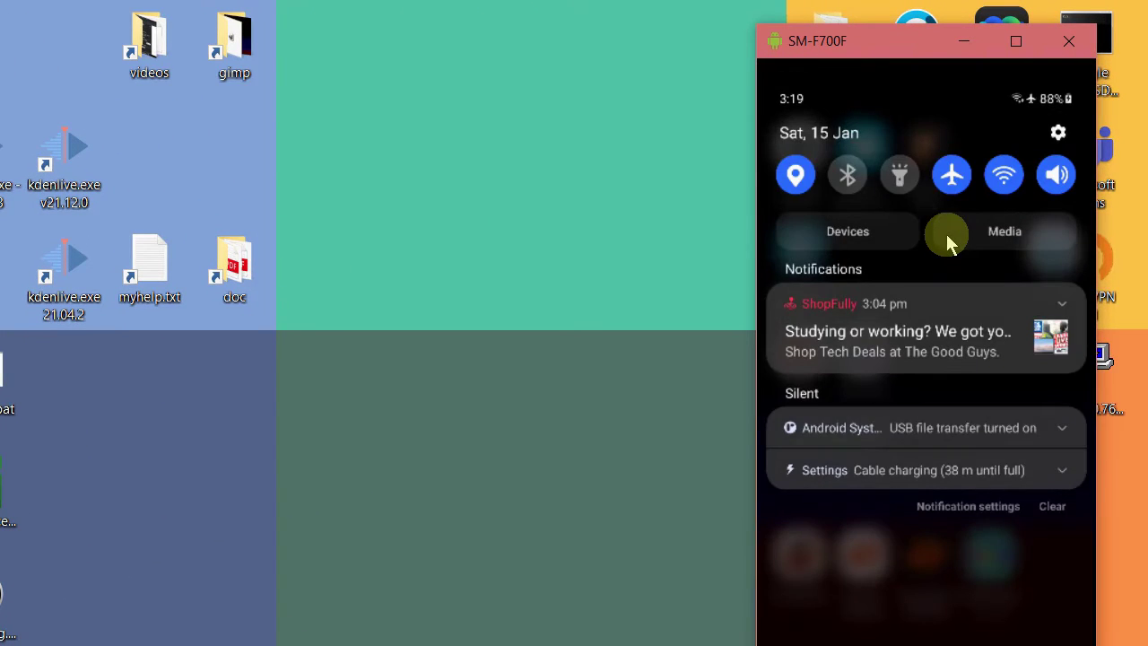
pyautogui.hotkey('alt', 'shift', 'n')
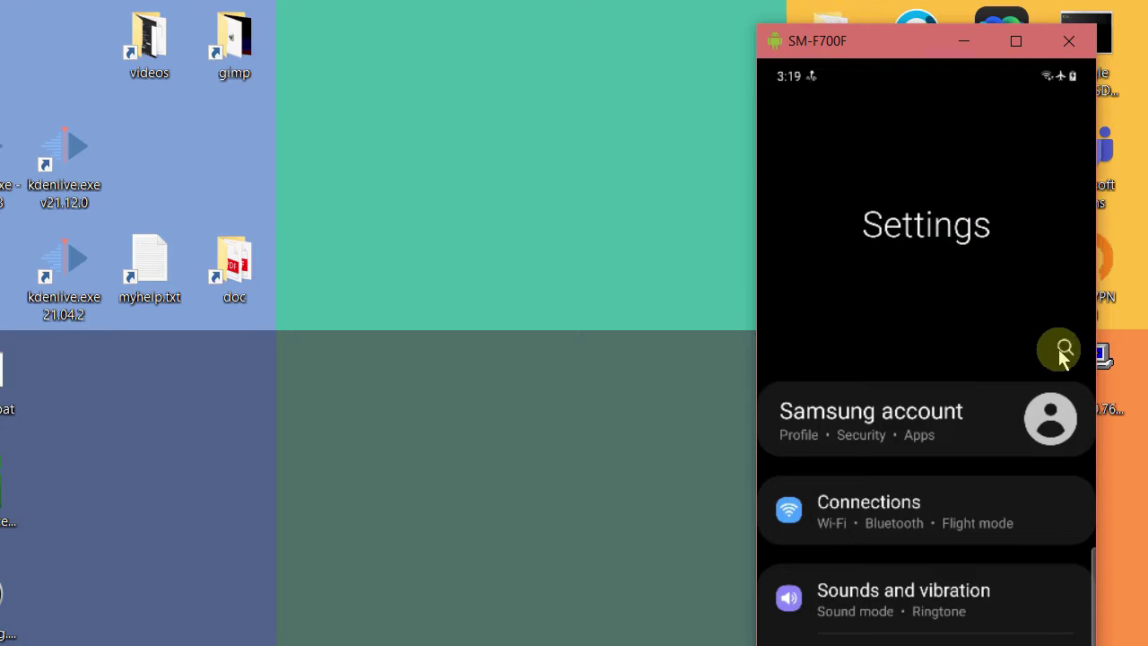
pyautogui.click(1063, 350)
pyautogui.click(880, 155)
pyautogui.write('app')
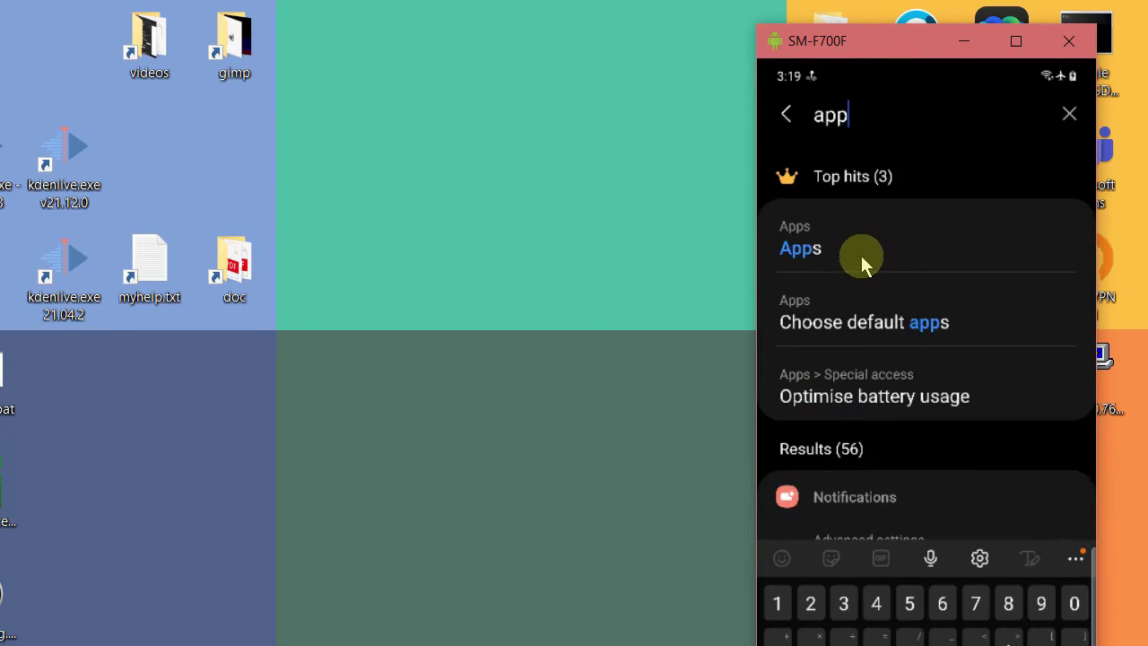
pyautogui.click(861, 255)
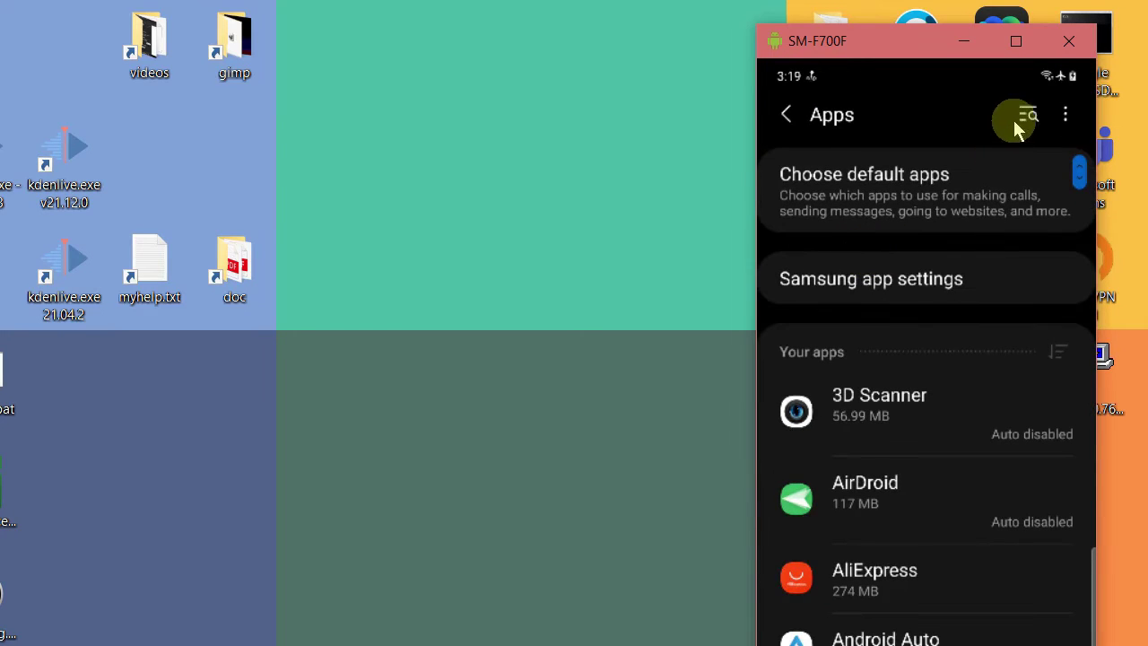
pyautogui.click(1024, 118)
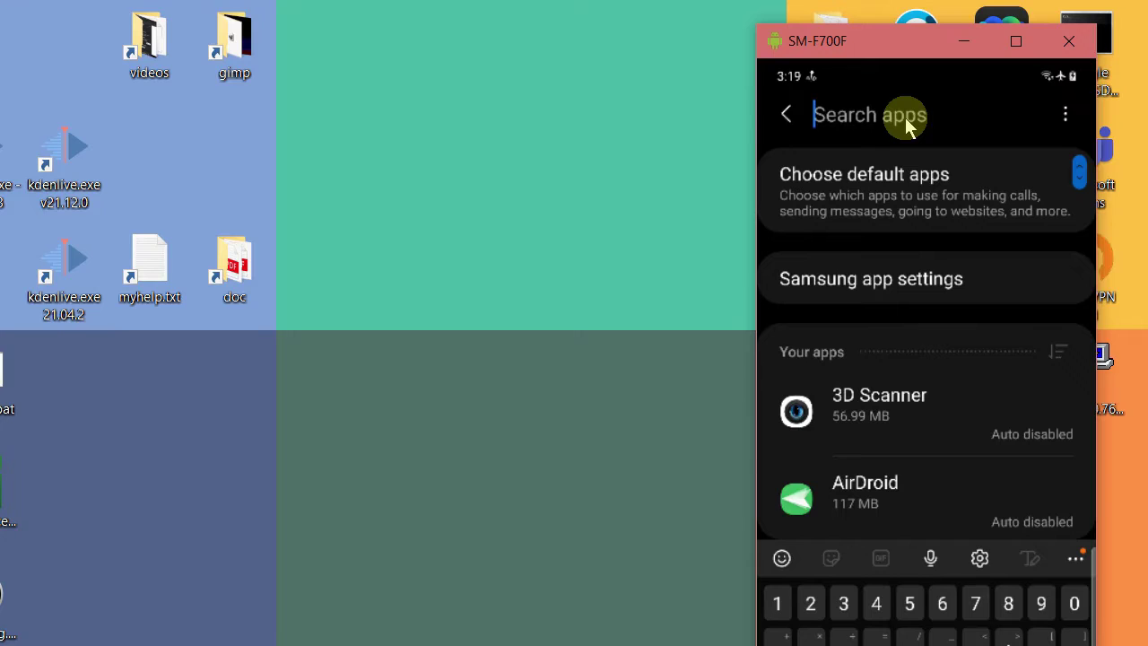
pyautogui.write('textru')
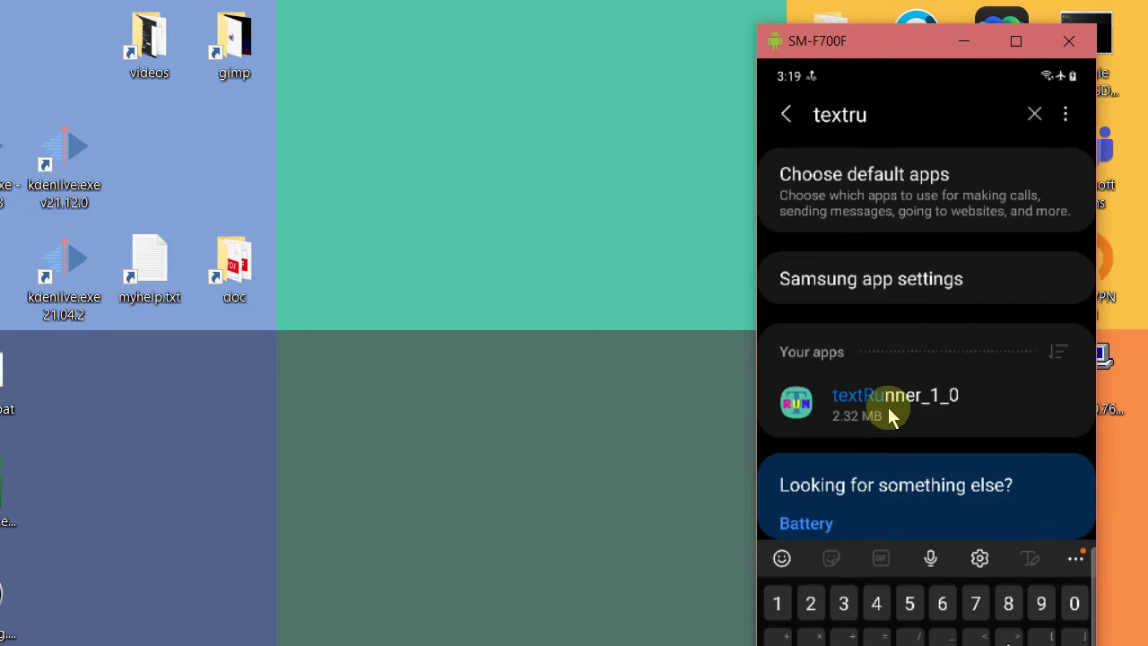
pyautogui.click(891, 409)
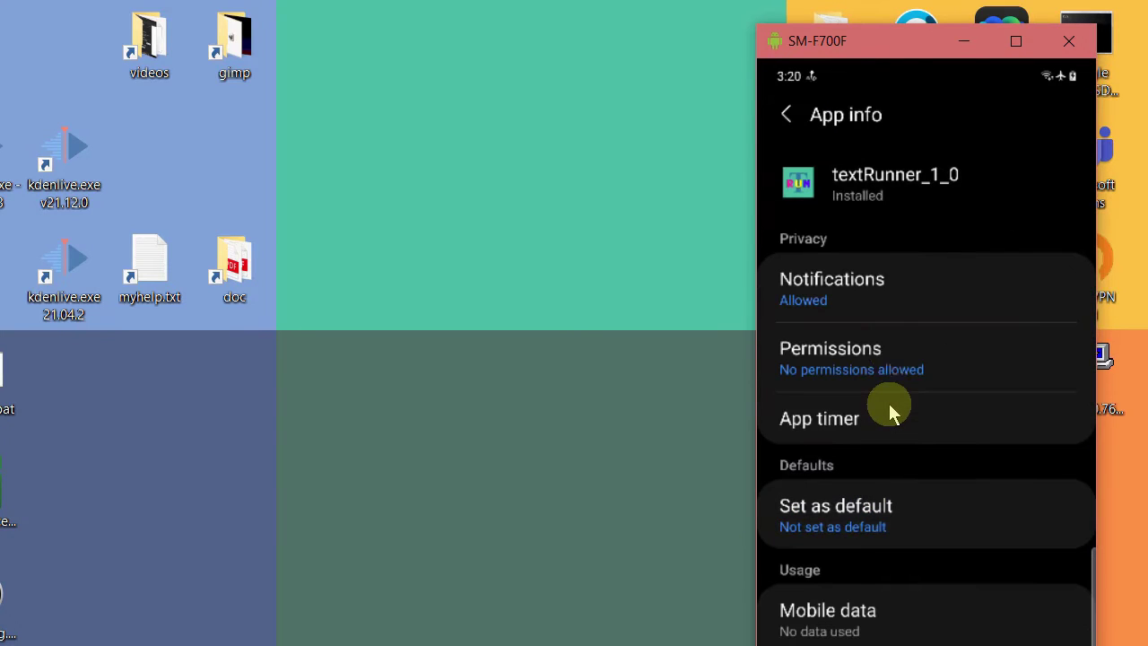
# Allow textRunner_1_0 management of all files, return home, and launch textRunner
pyautogui.click(954, 372)
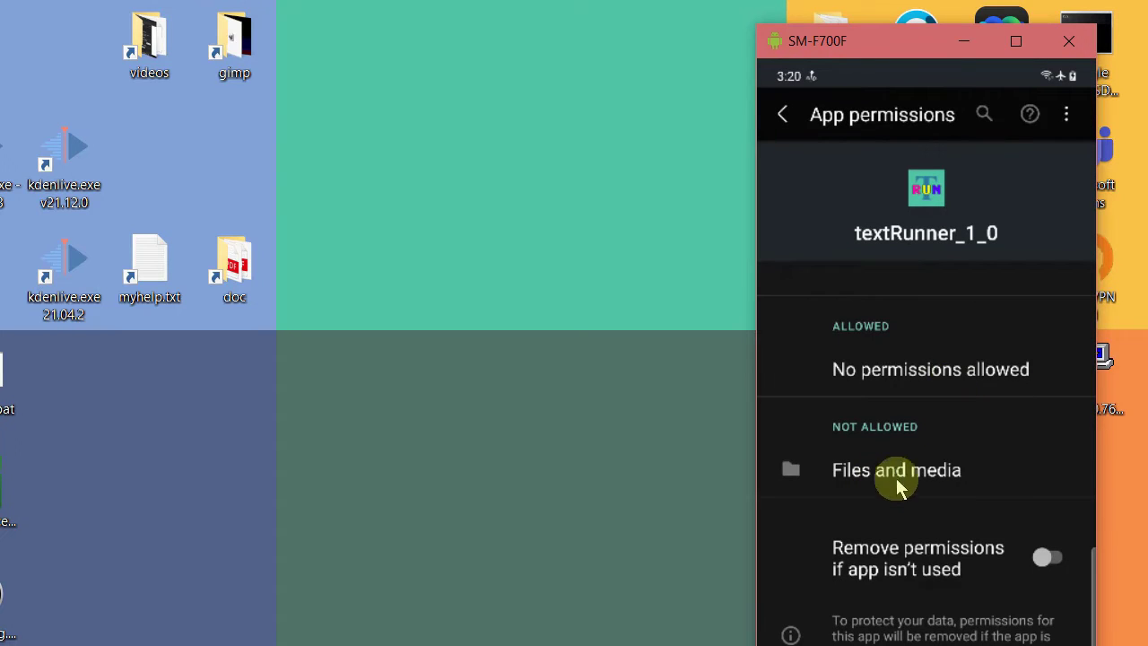
pyautogui.click(935, 474)
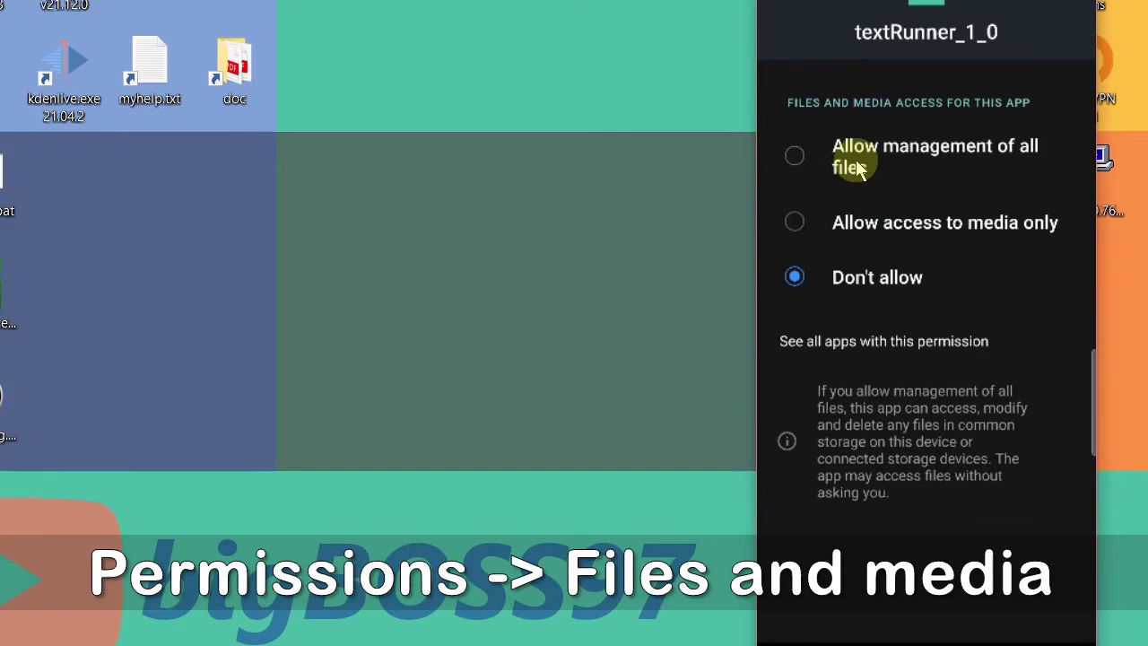
pyautogui.click(794, 157)
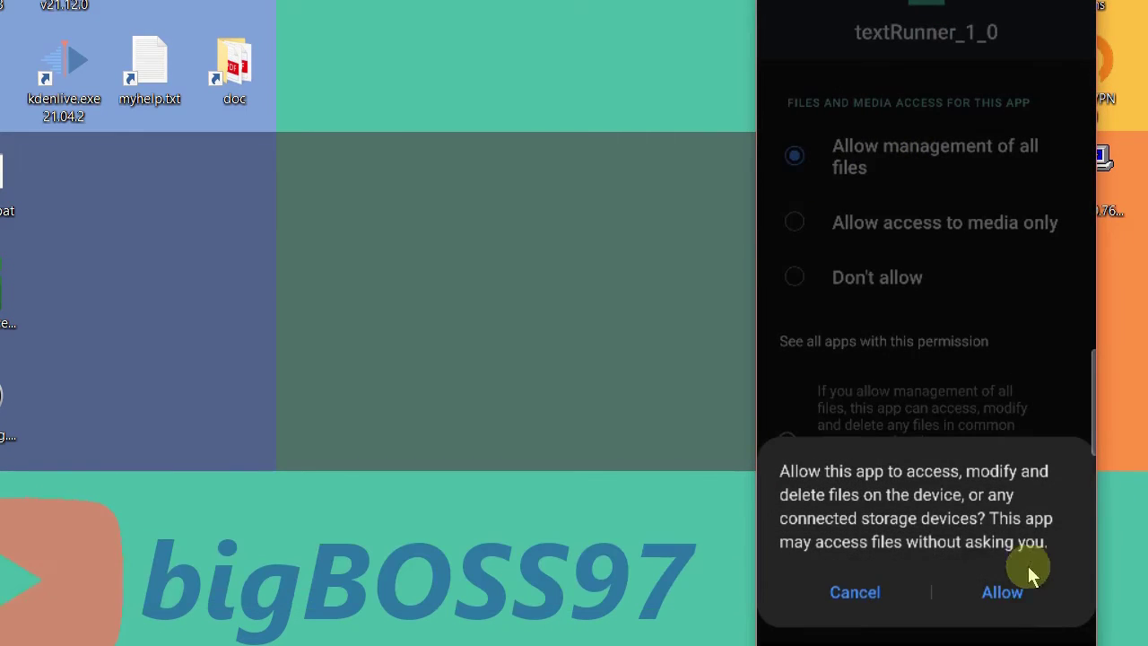
pyautogui.click(996, 592)
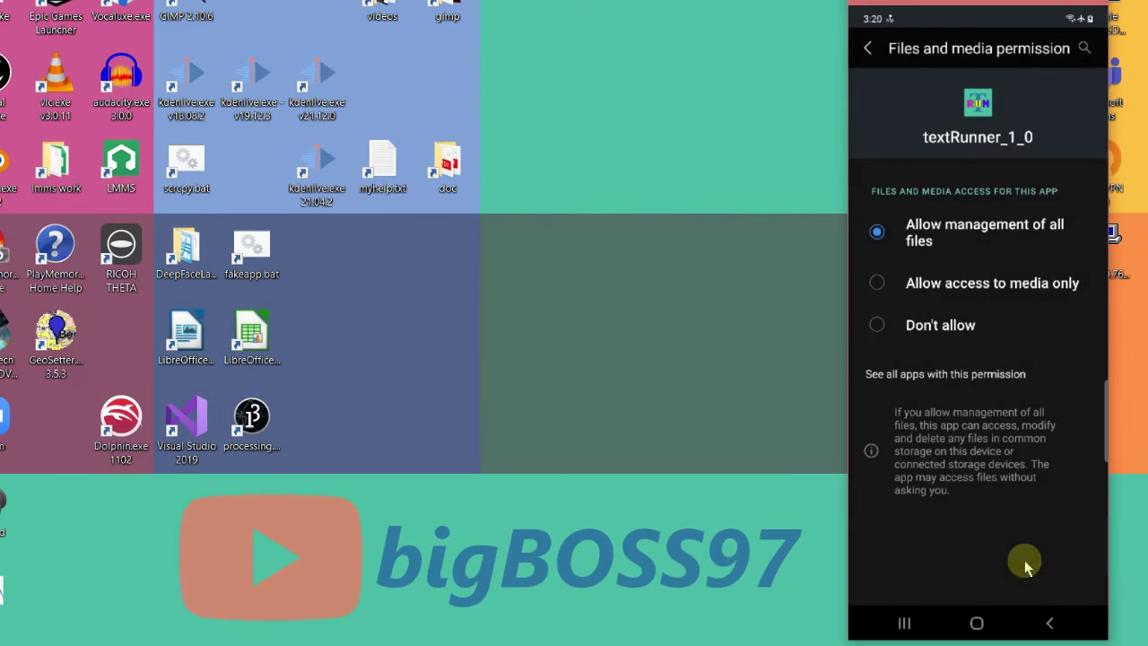
pyautogui.click(870, 48)
pyautogui.click(872, 50)
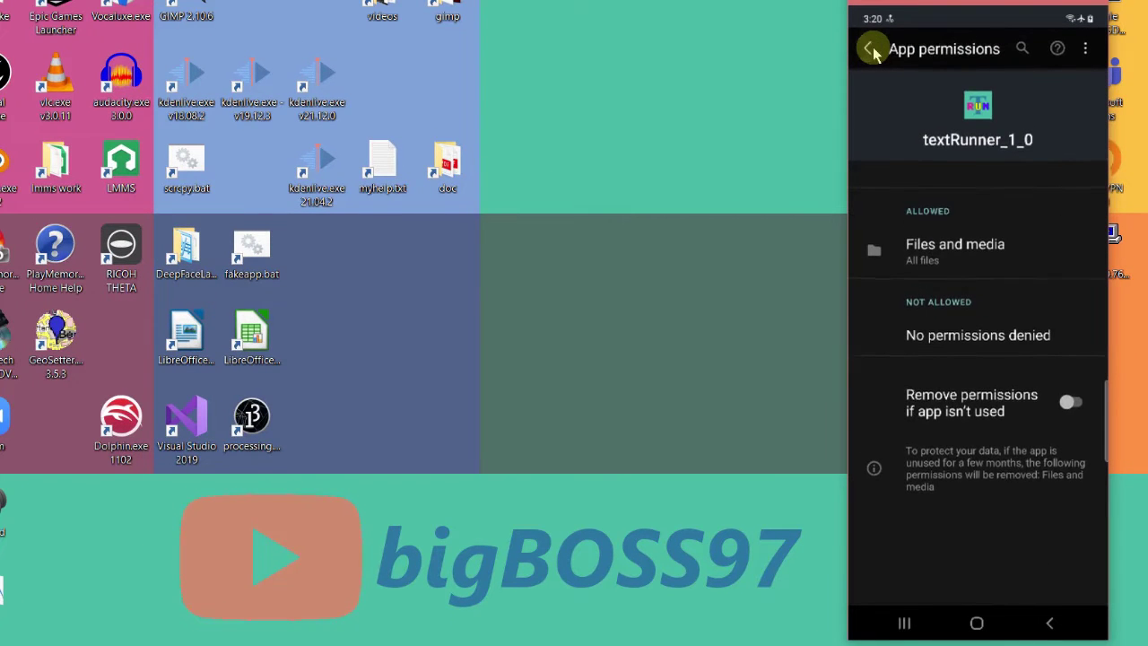
pyautogui.click(980, 623)
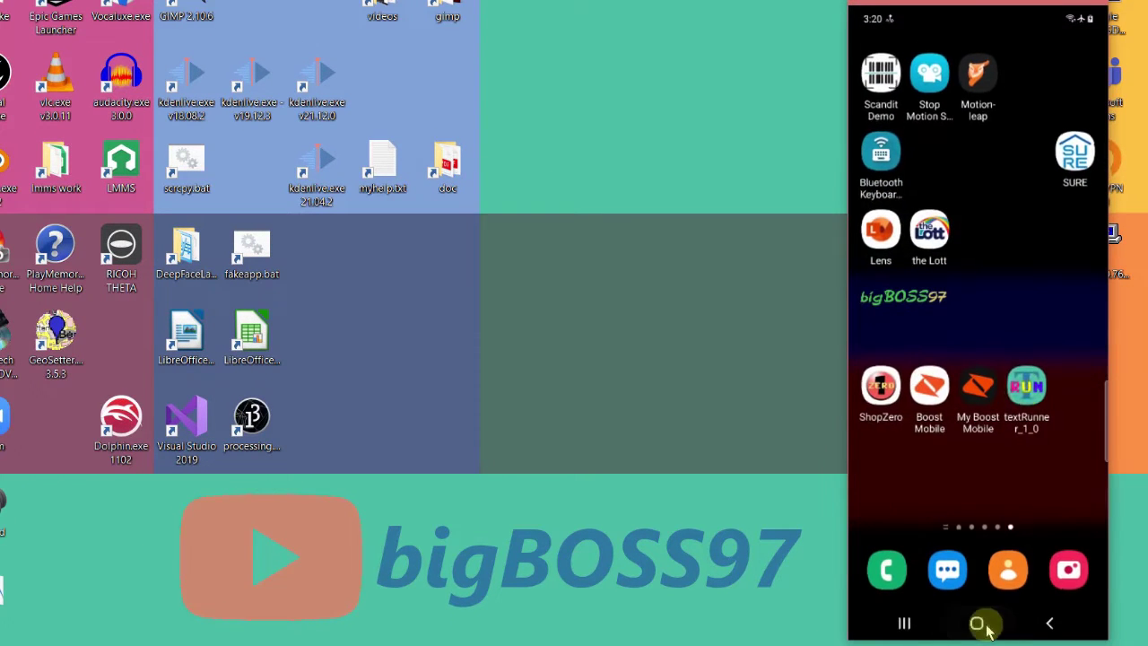
pyautogui.click(1022, 382)
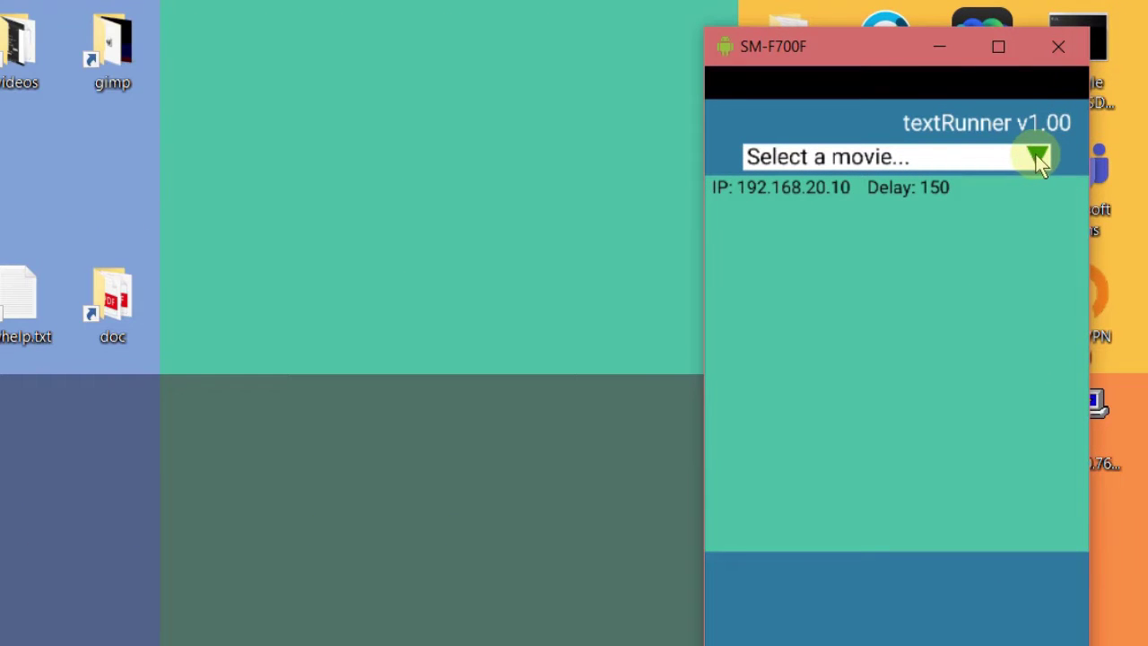
# View textRunner's movie list (Christmas Candle, Christmas Tree, CNY lantern, demo) without choosing one
pyautogui.click(1037, 159)
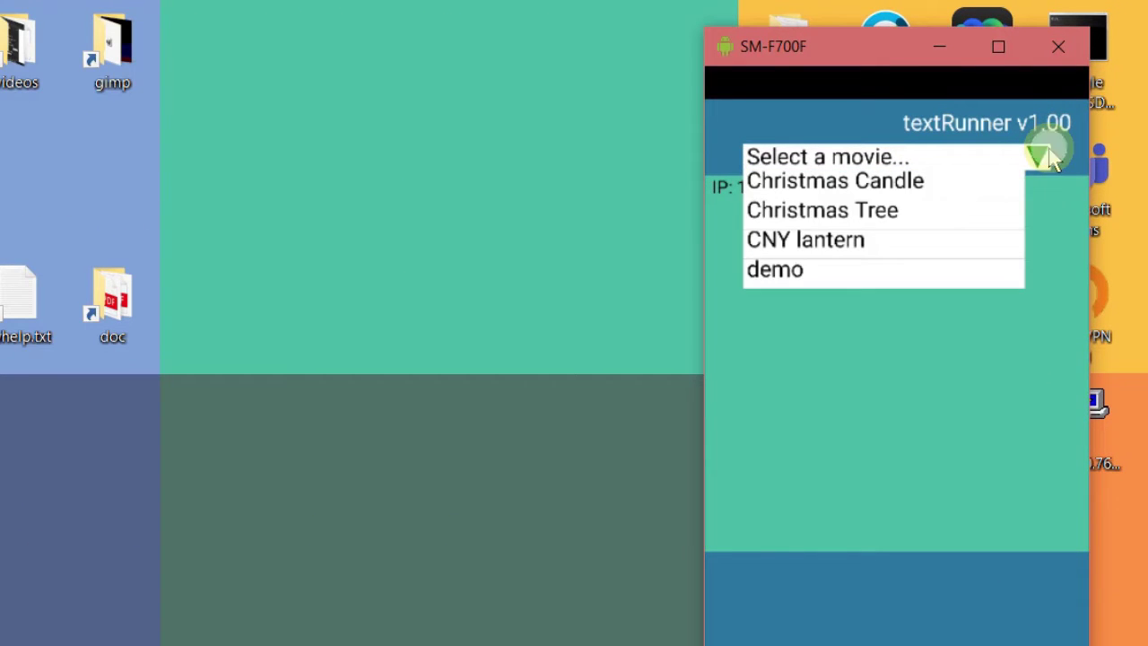
pyautogui.click(1050, 154)
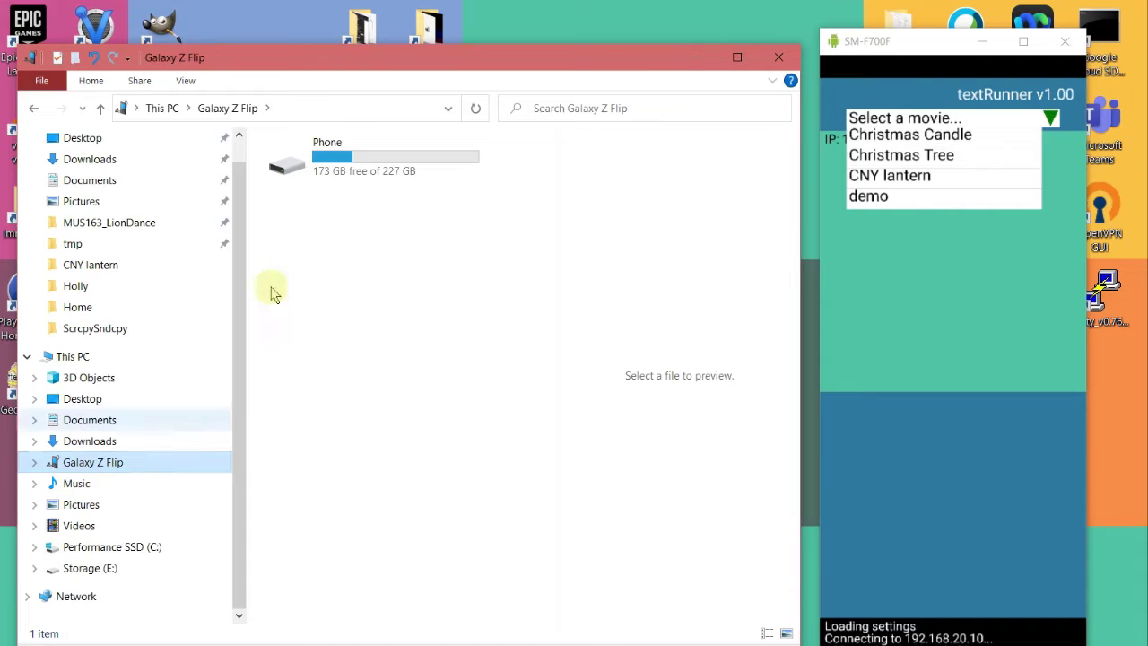
# Open the phone's bigBOSS97 folder and view then close twinklyText.log
pyautogui.click(373, 172)
pyautogui.doubleClick(372, 172)
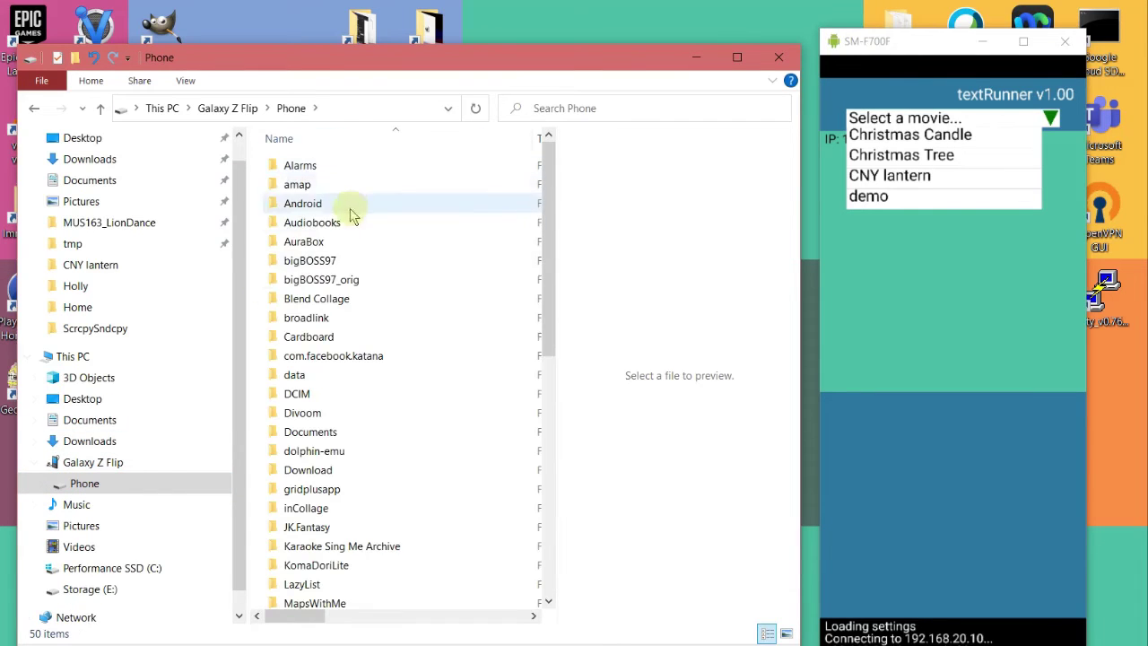
pyautogui.doubleClick(330, 269)
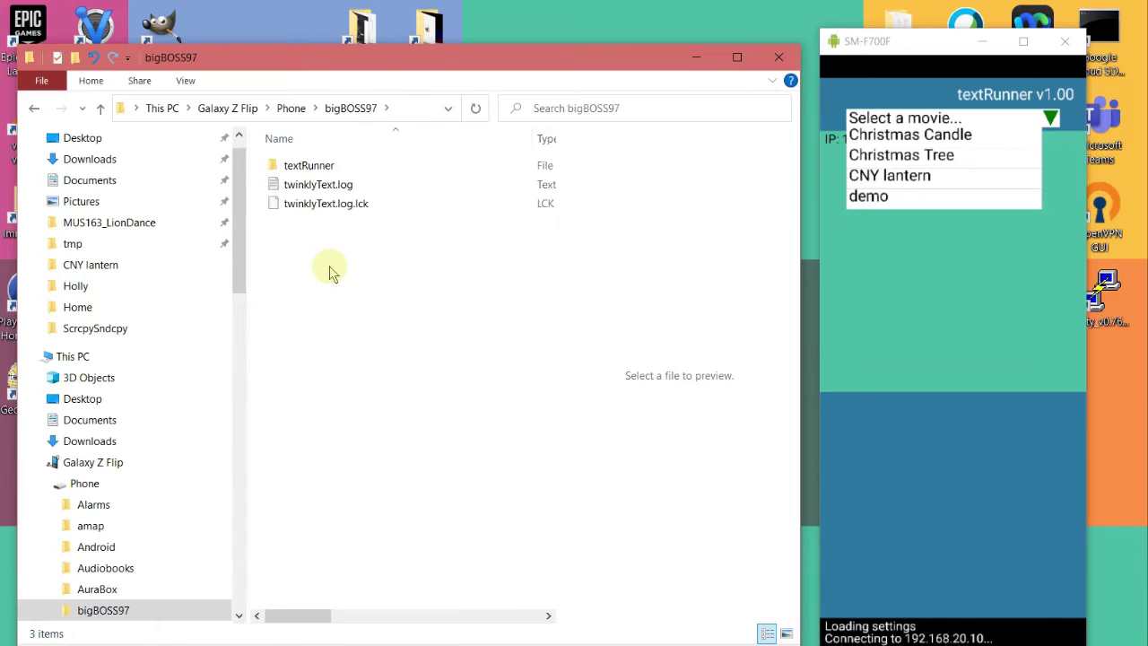
pyautogui.doubleClick(356, 189)
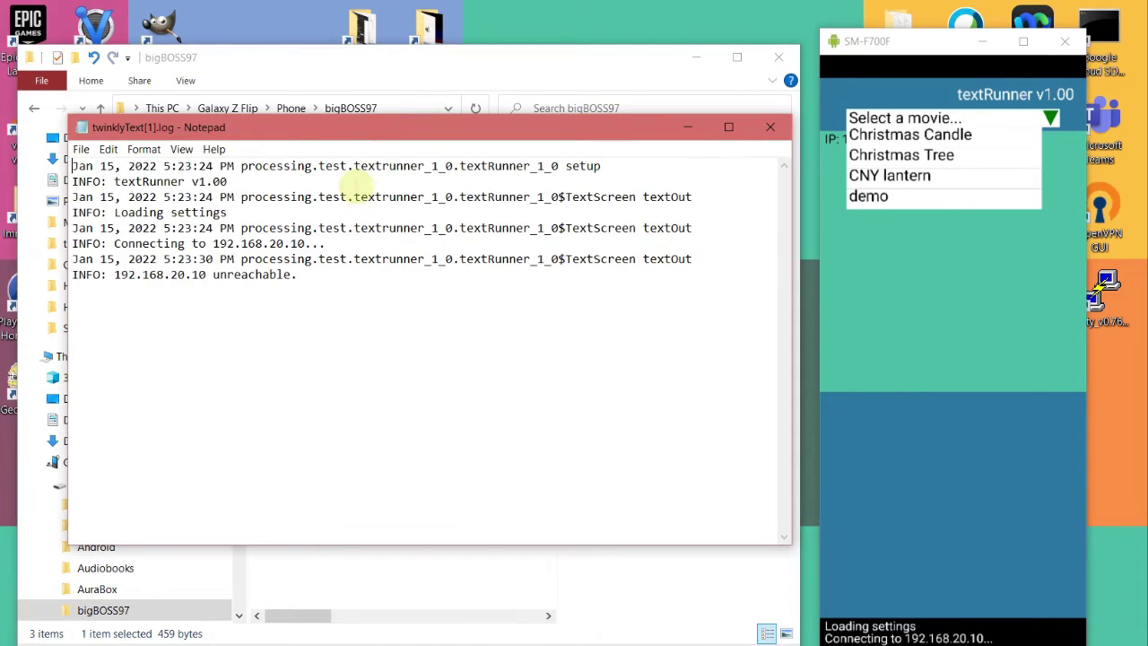
pyautogui.click(770, 126)
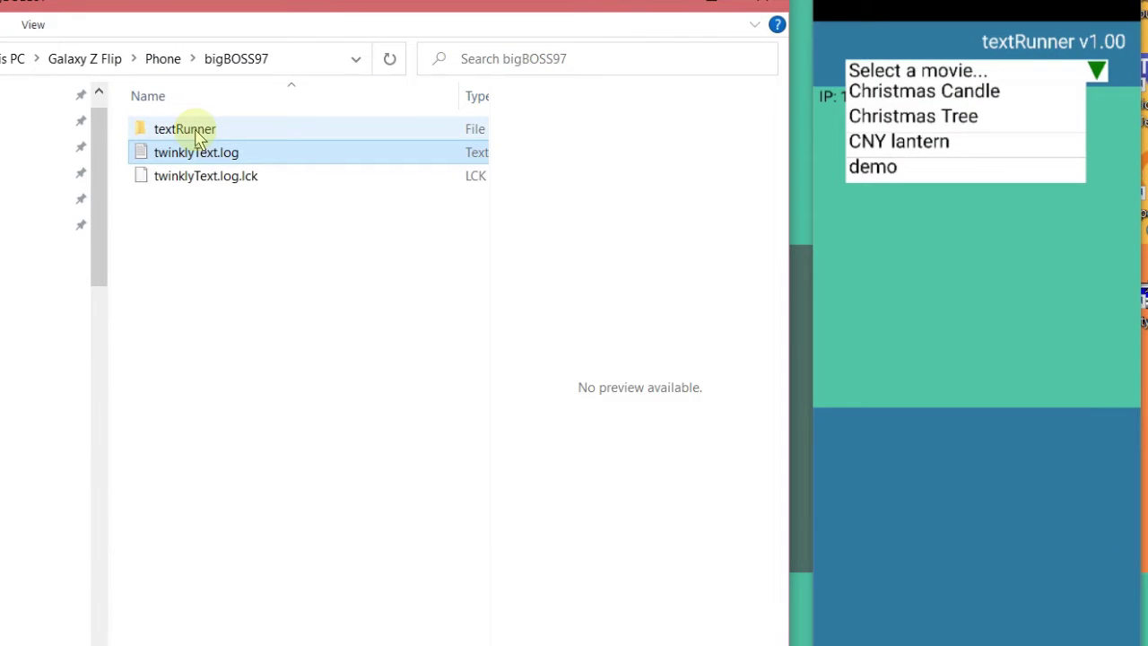
# Open the textRunner folder and point out the Christmas Candle and CNY lantern movie folders
pyautogui.doubleClick(198, 134)
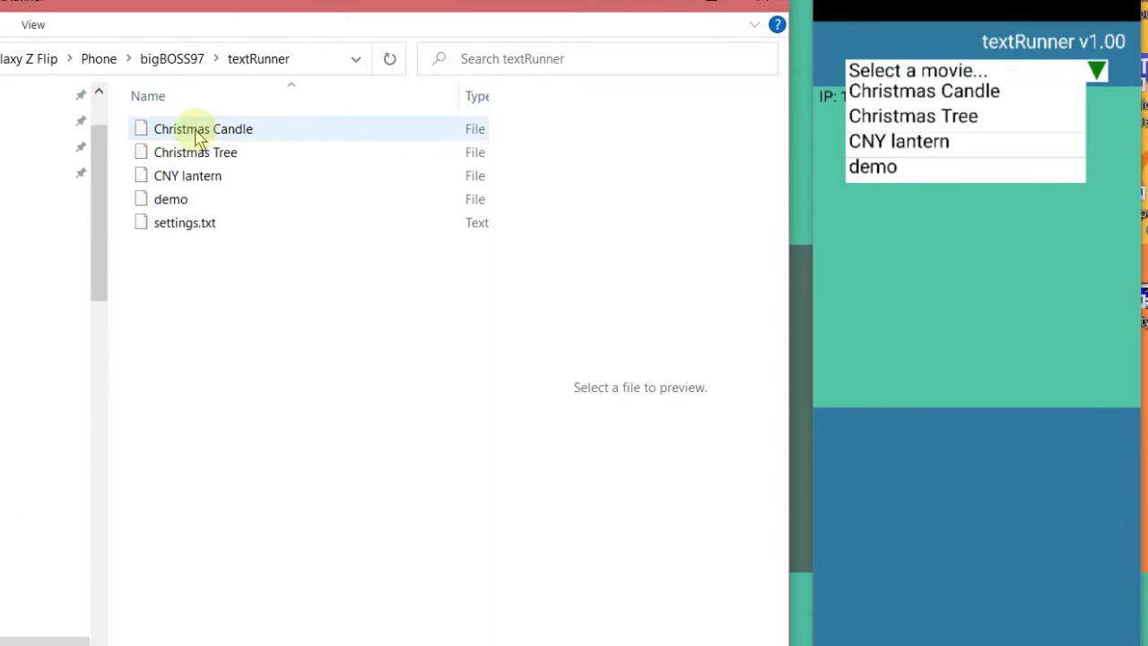
pyautogui.click(323, 131)
pyautogui.click(300, 185)
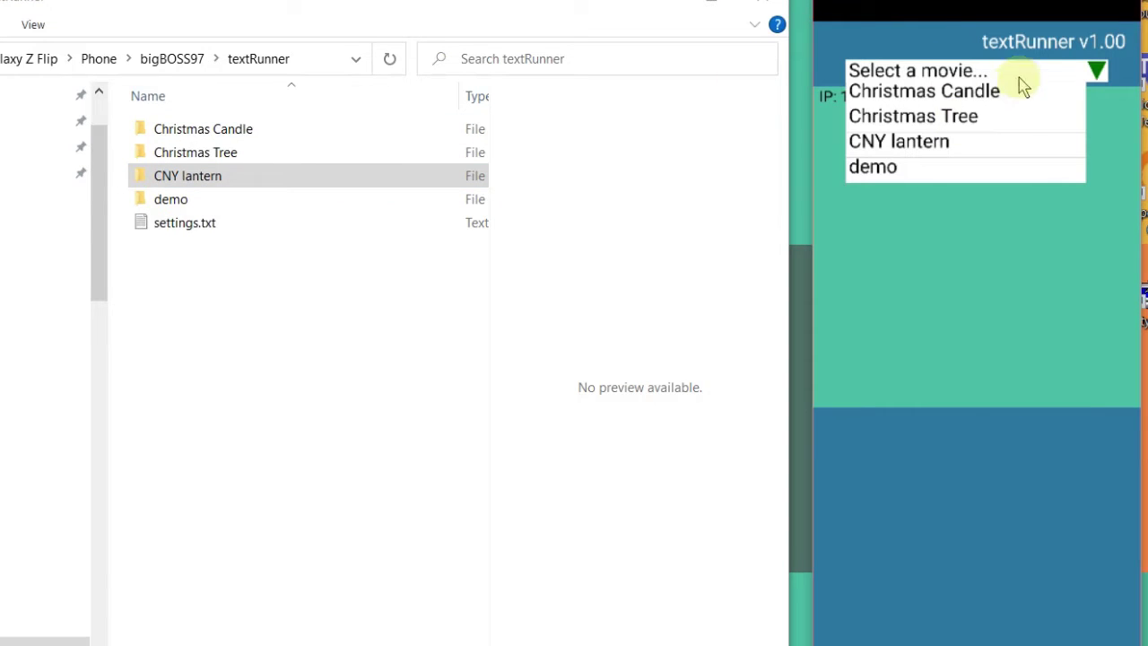
pyautogui.click(195, 279)
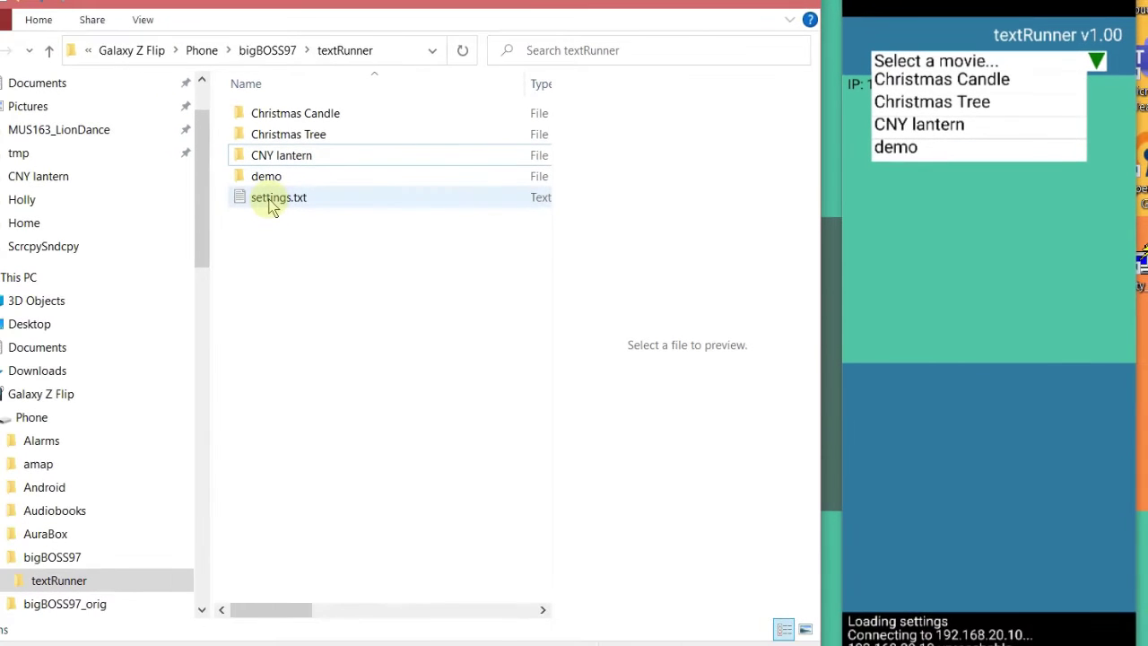
# Open settings.txt in Notepad to show ip 192.168.20.10, preview width 1, height 2 and delay 150
pyautogui.doubleClick(274, 201)
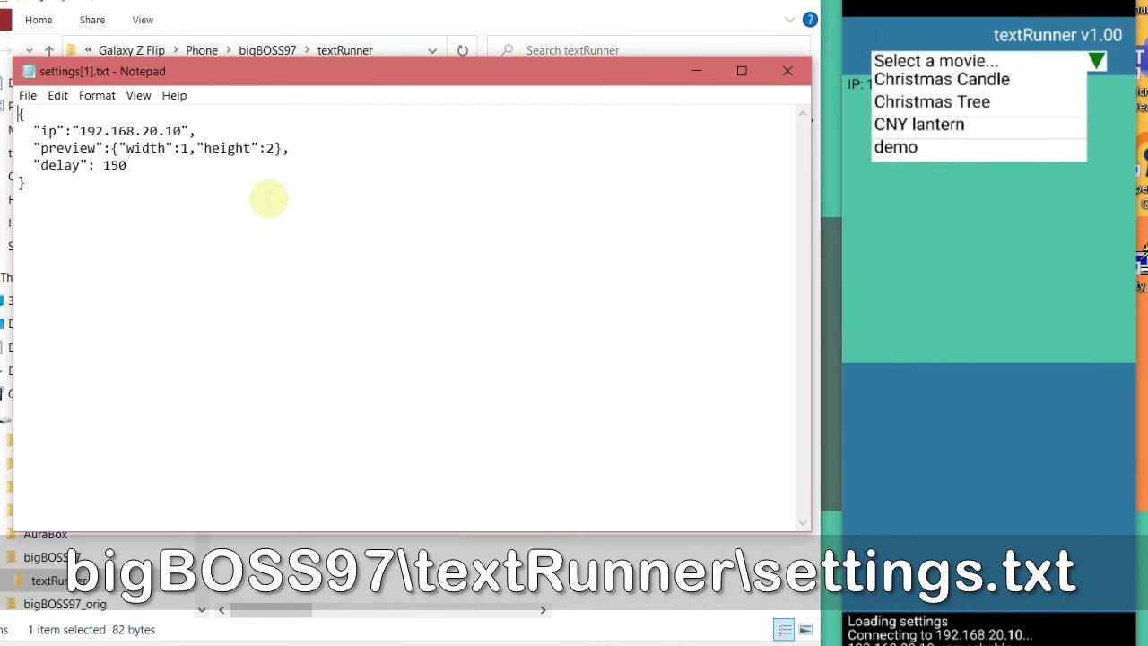
pyautogui.moveTo(338, 61); pyautogui.dragTo(333, 161)
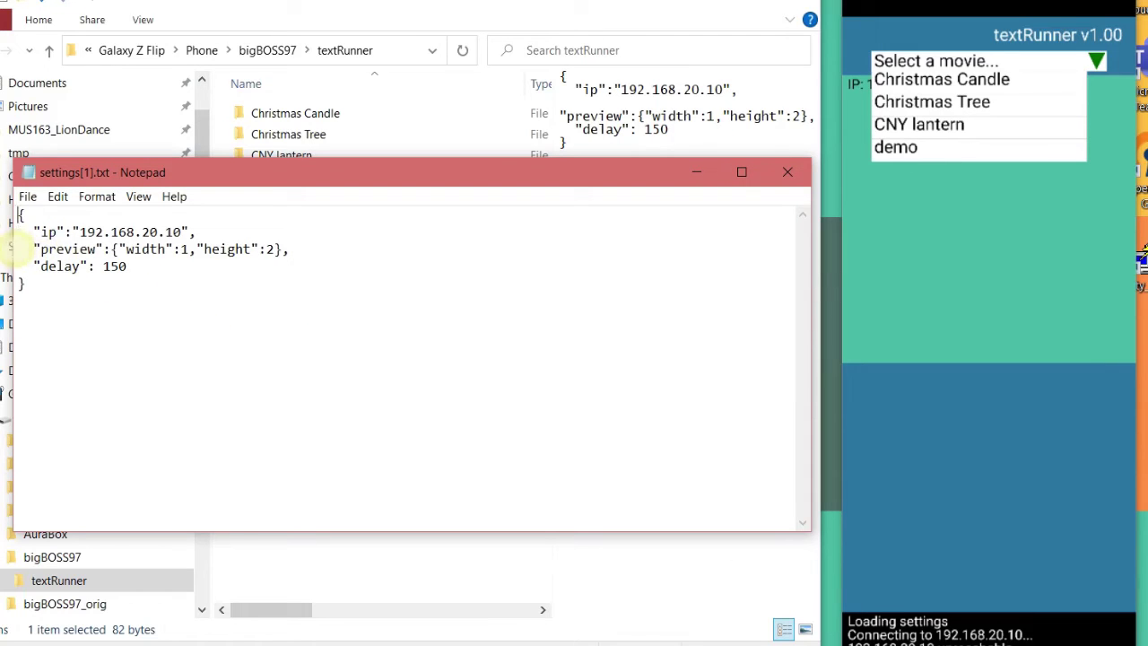
pyautogui.tripleClick(20, 248)
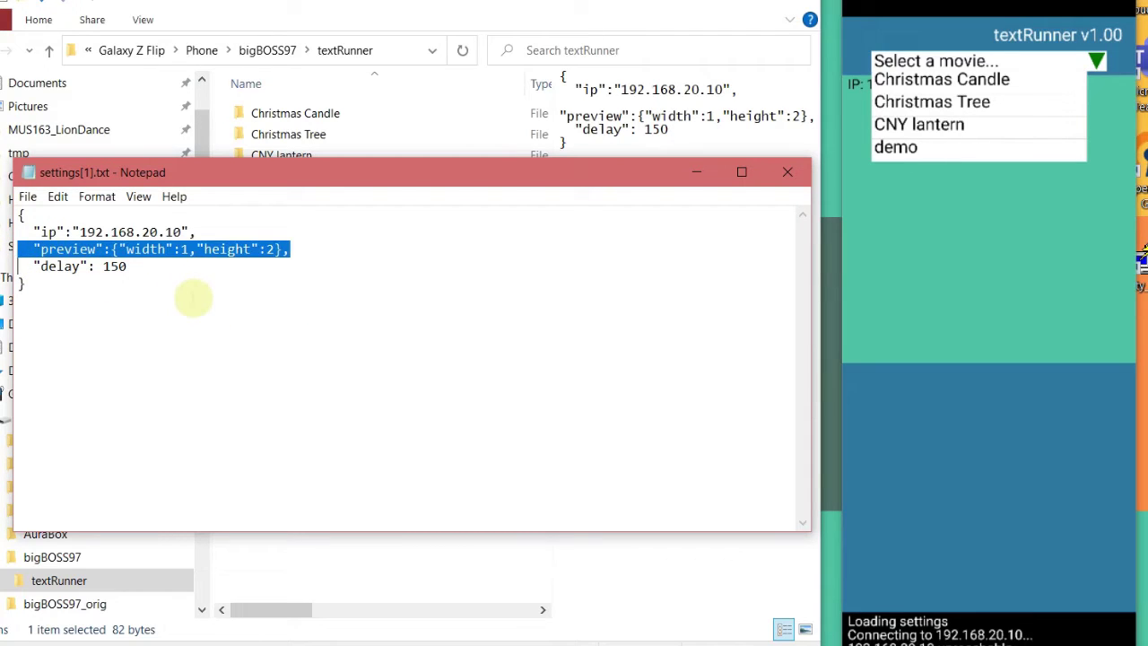
pyautogui.click(192, 298)
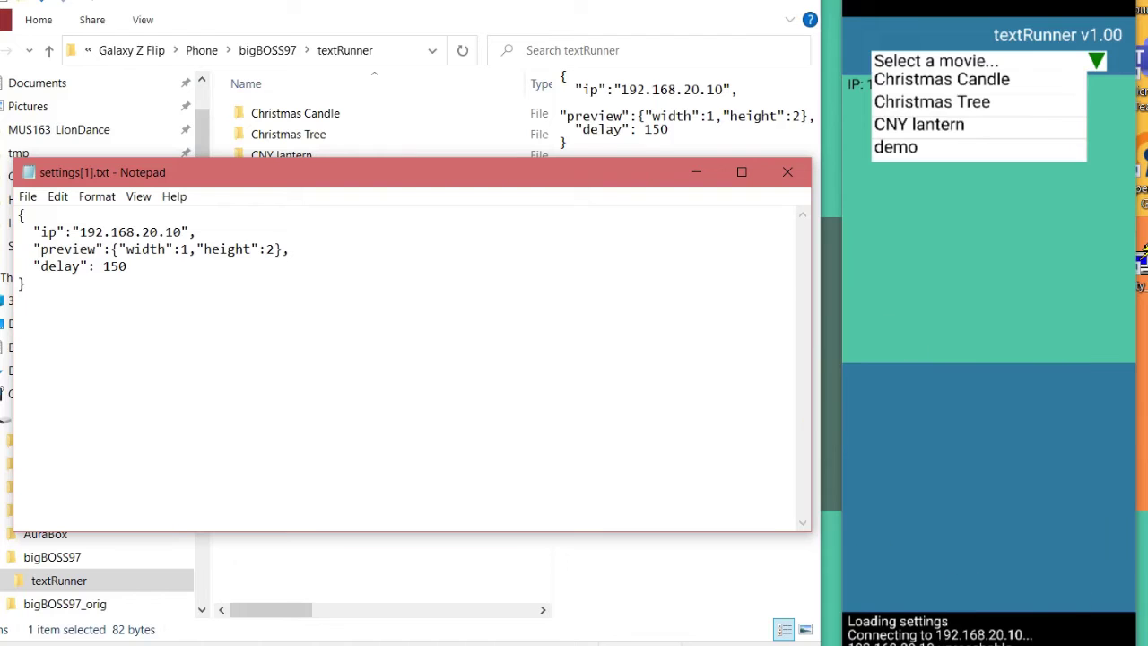
pyautogui.click(892, 494)
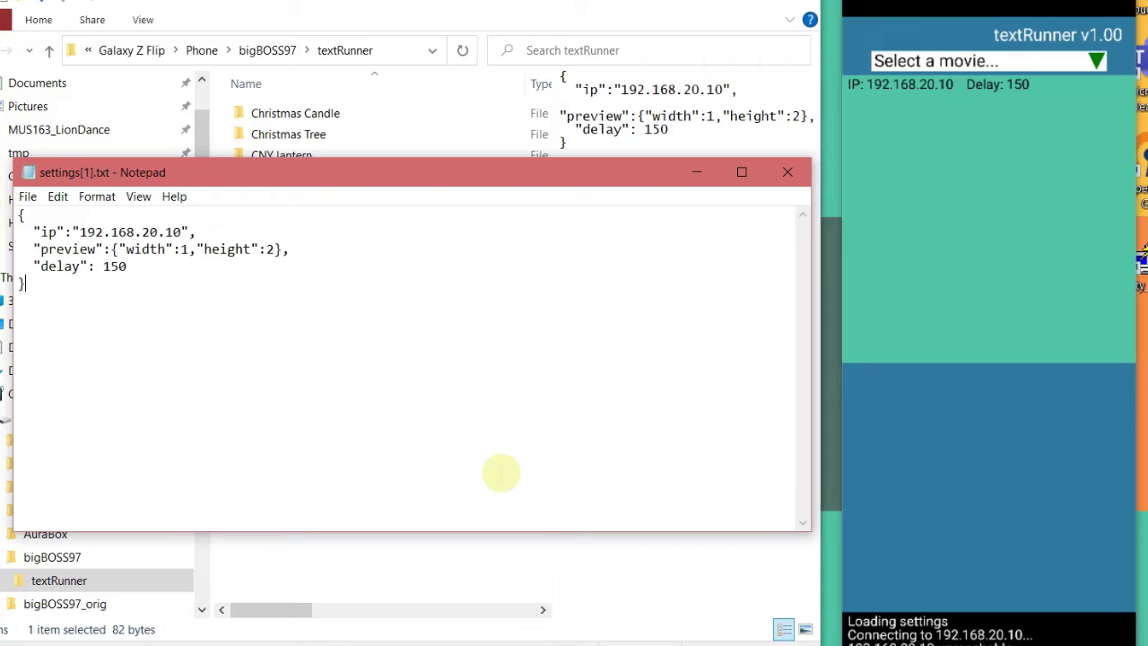
# Preview the Christmas Tree movie in textRunner, point out the settings.txt width, height and delay 150, then close it
pyautogui.click(1100, 63)
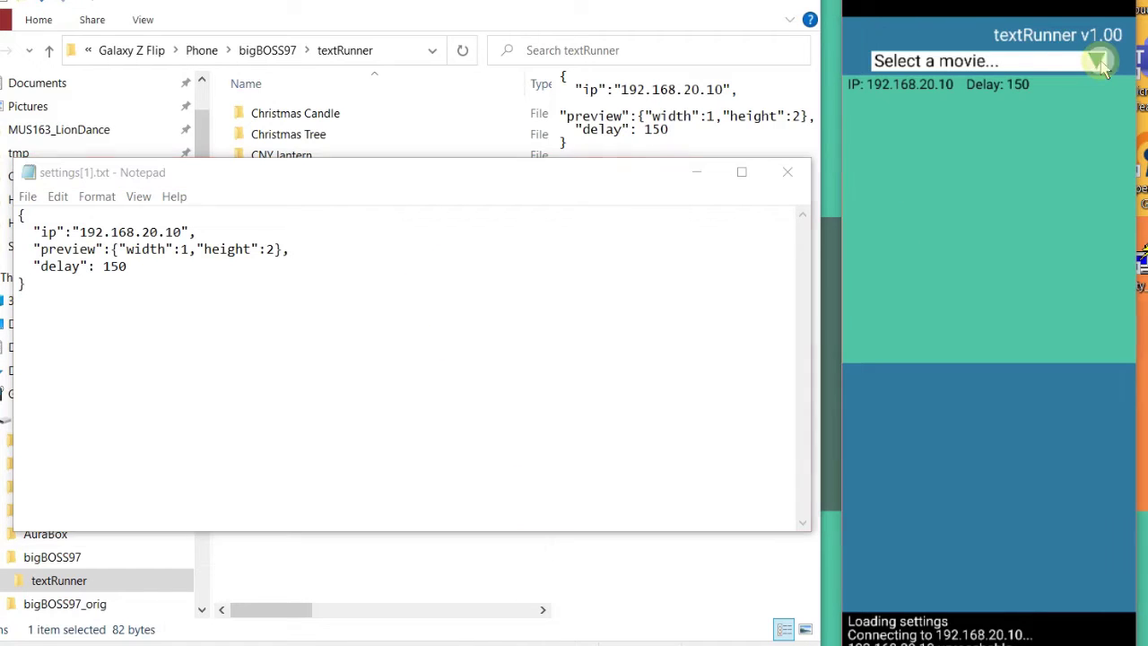
pyautogui.click(1001, 104)
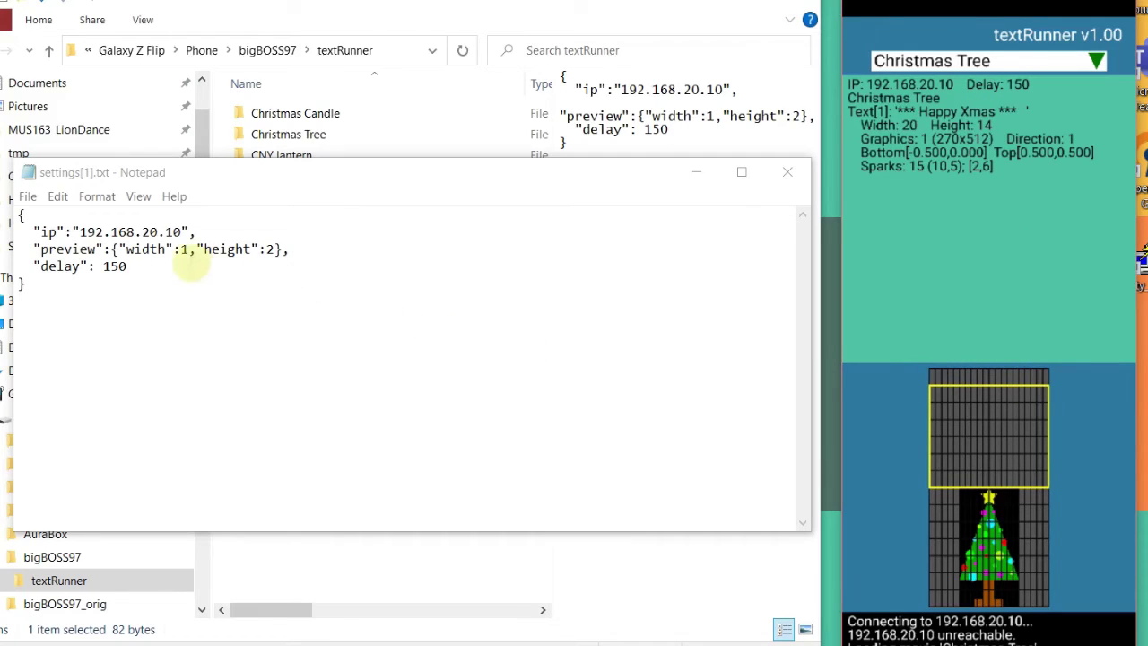
pyautogui.click(183, 249)
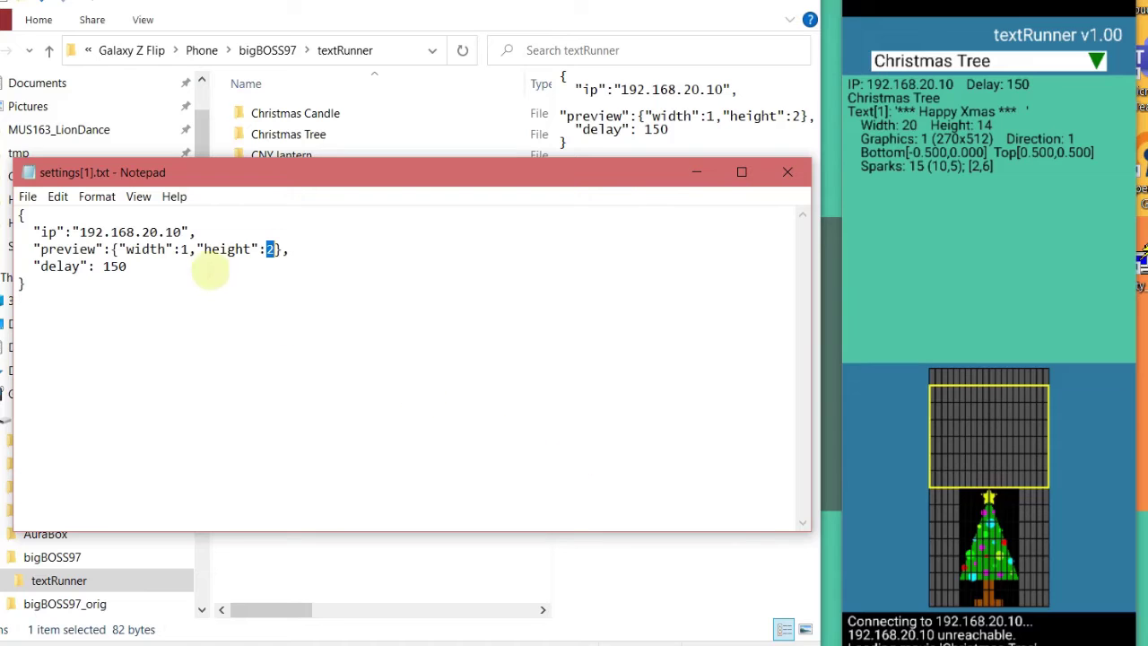
pyautogui.click(210, 270)
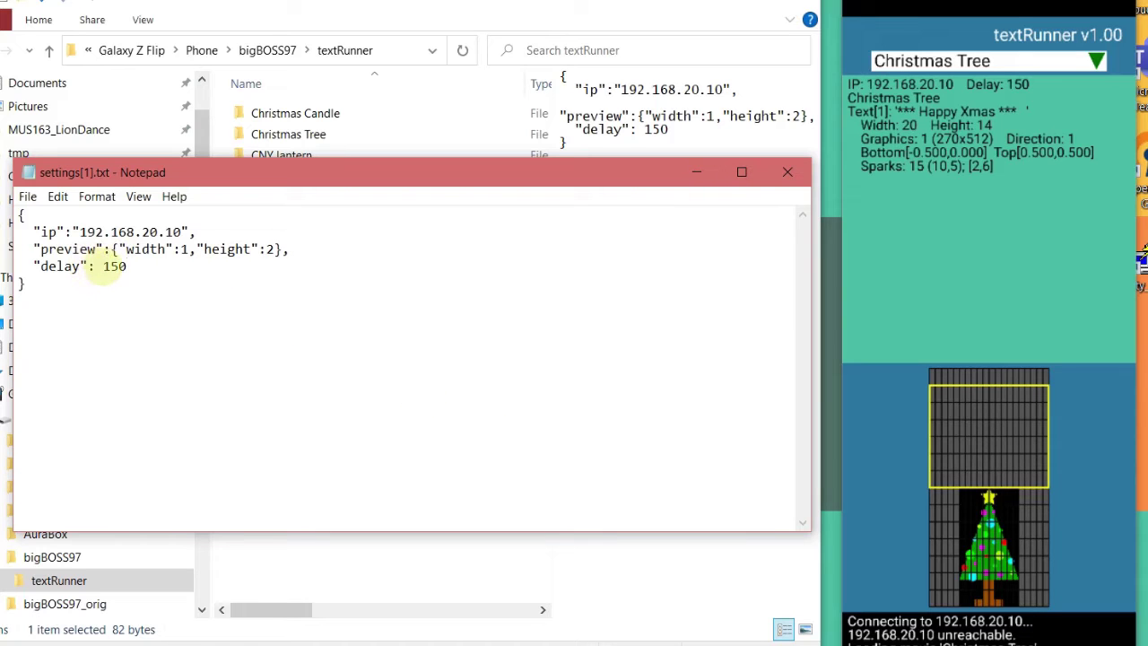
pyautogui.doubleClick(113, 266)
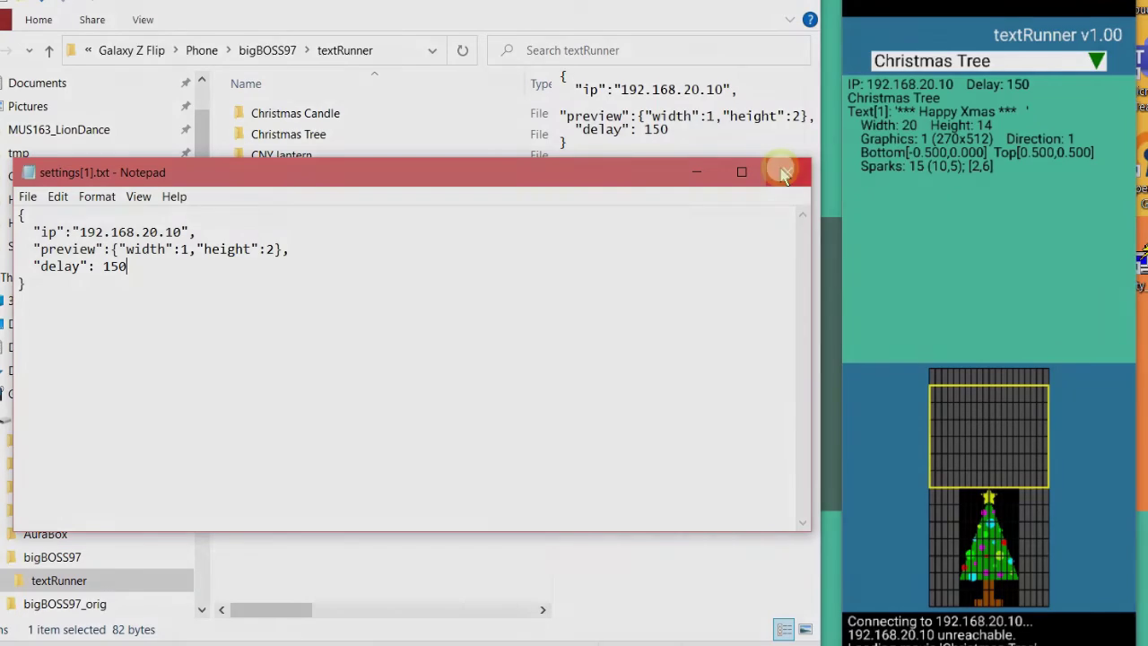
pyautogui.click(785, 173)
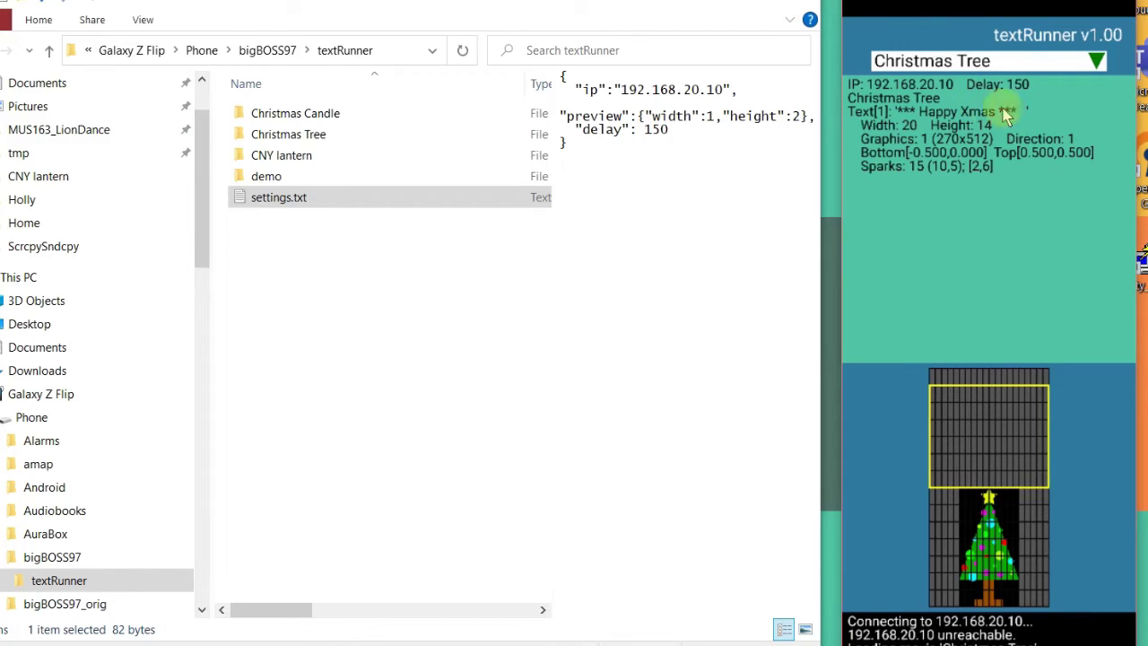
# Open the Christmas Tree folder's movie.txt in an enlarged Notepad window, then switch to JSONLint in Firefox
pyautogui.doubleClick(326, 148)
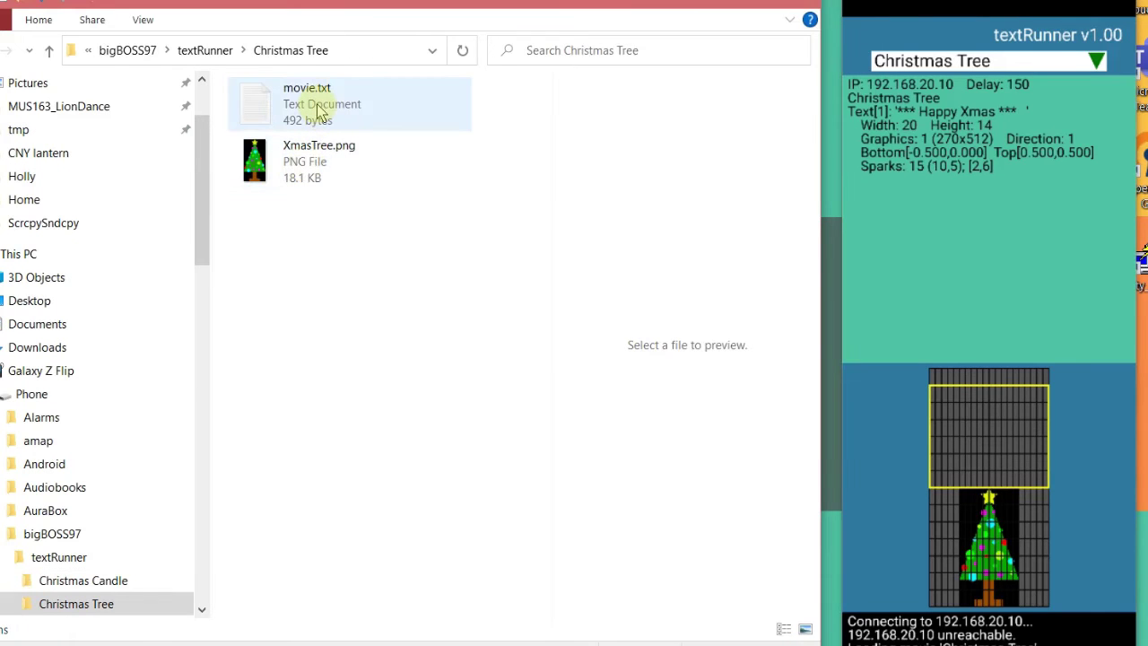
pyautogui.doubleClick(318, 109)
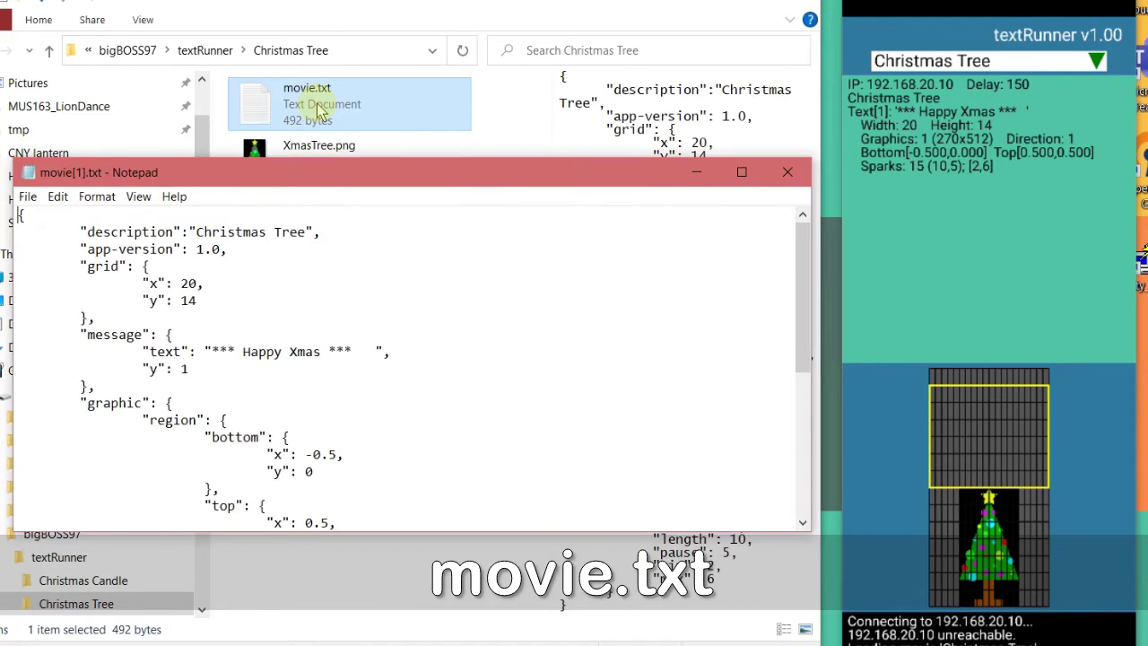
pyautogui.moveTo(269, 172); pyautogui.dragTo(288, 16)
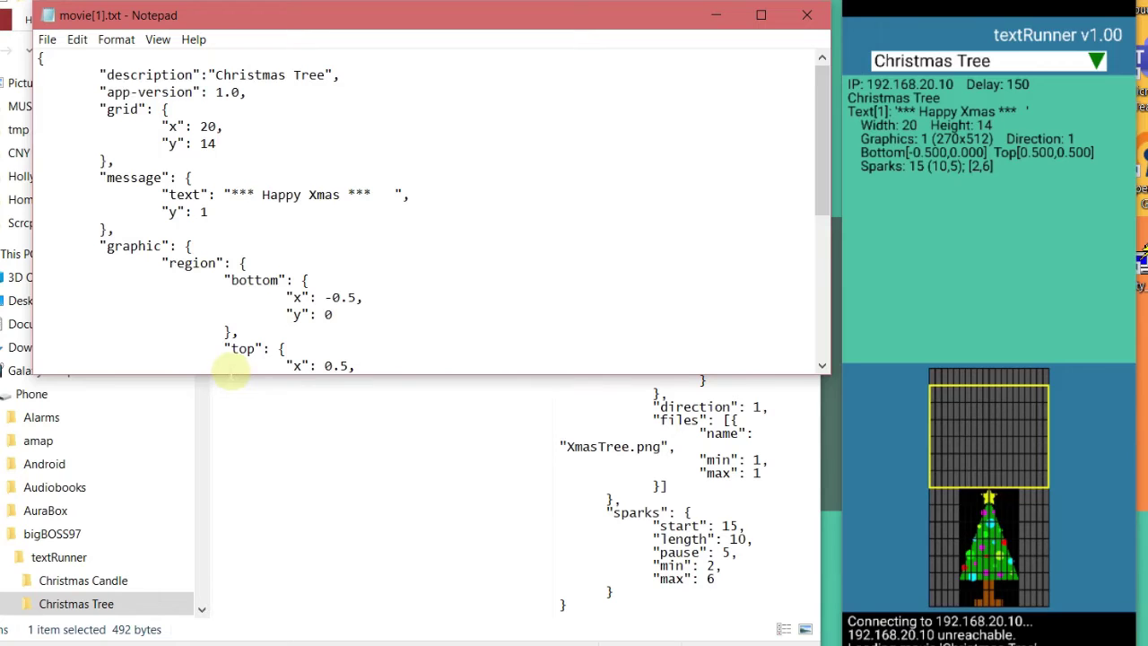
pyautogui.moveTo(302, 372); pyautogui.dragTo(274, 612)
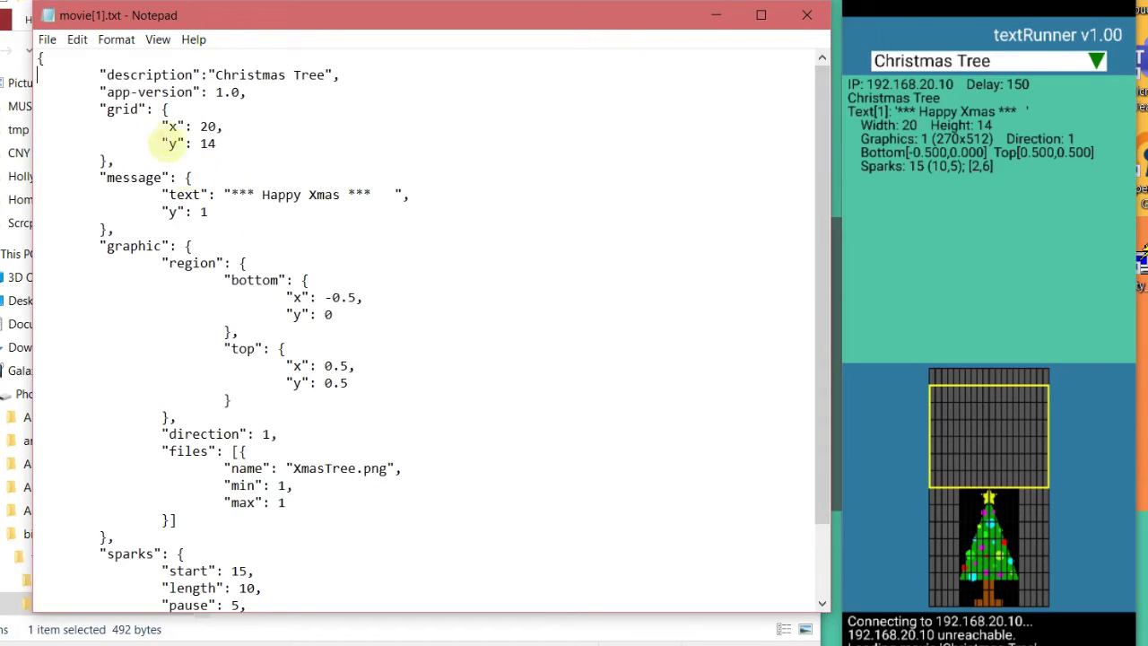
pyautogui.hotkey('alt', 'Tab')
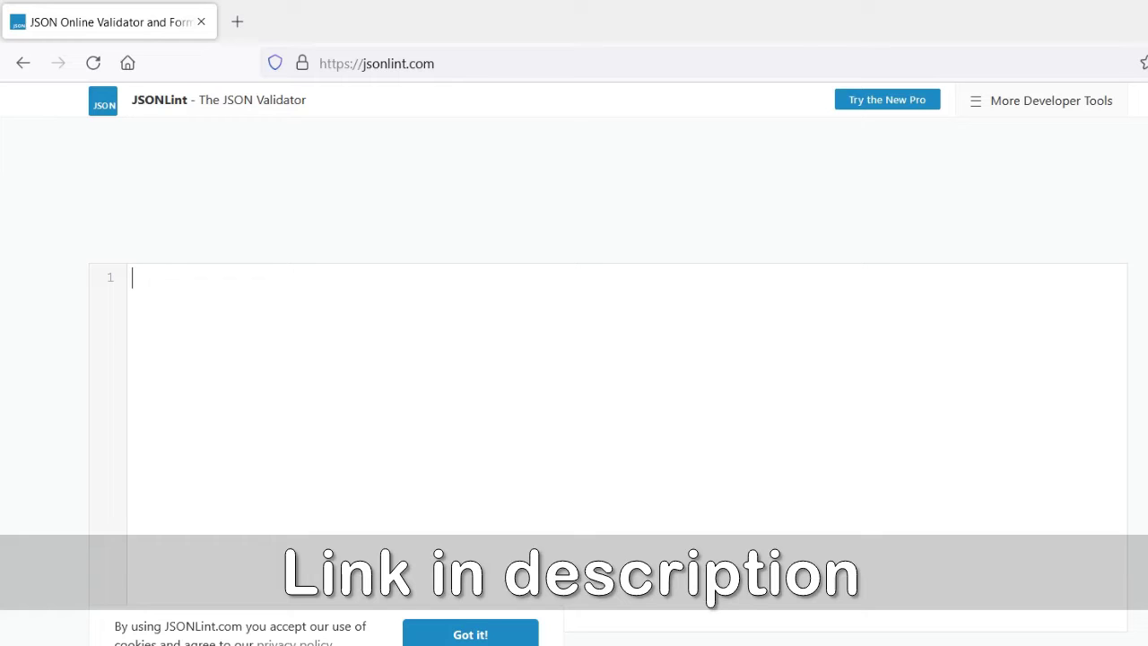
# Paste all of movie.txt into the JSONLint editor and remove the comma after "XmasTree.png" on line 25
pyautogui.hotkey('alt', 'Tab')
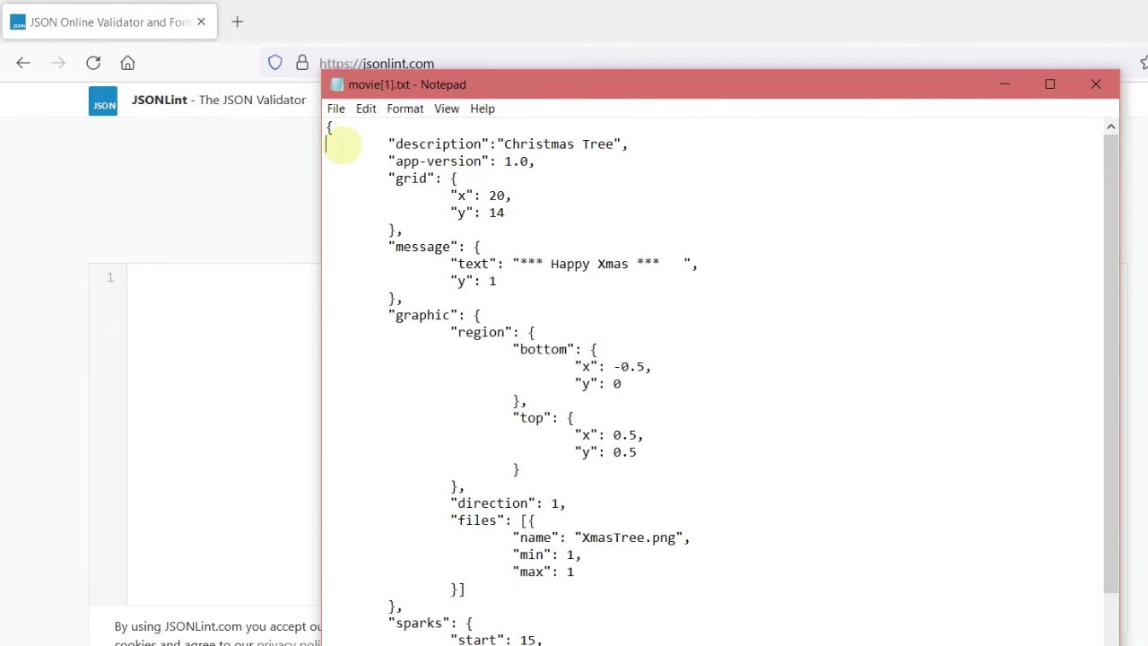
pyautogui.hotkey('ctrl', 'a')
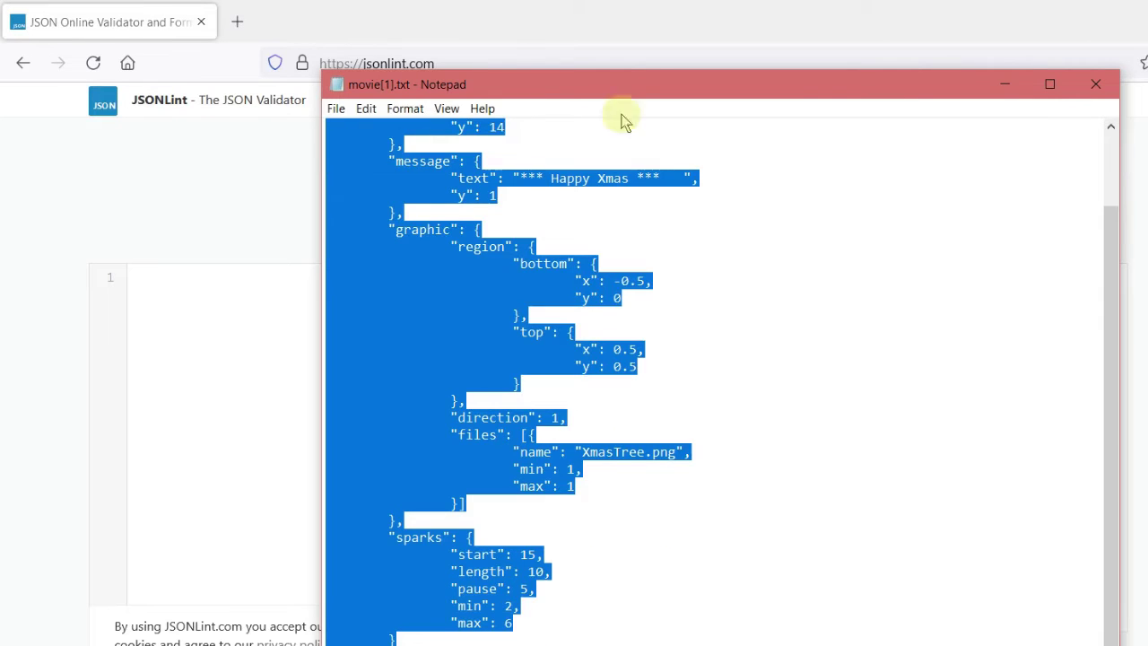
pyautogui.click(1005, 85)
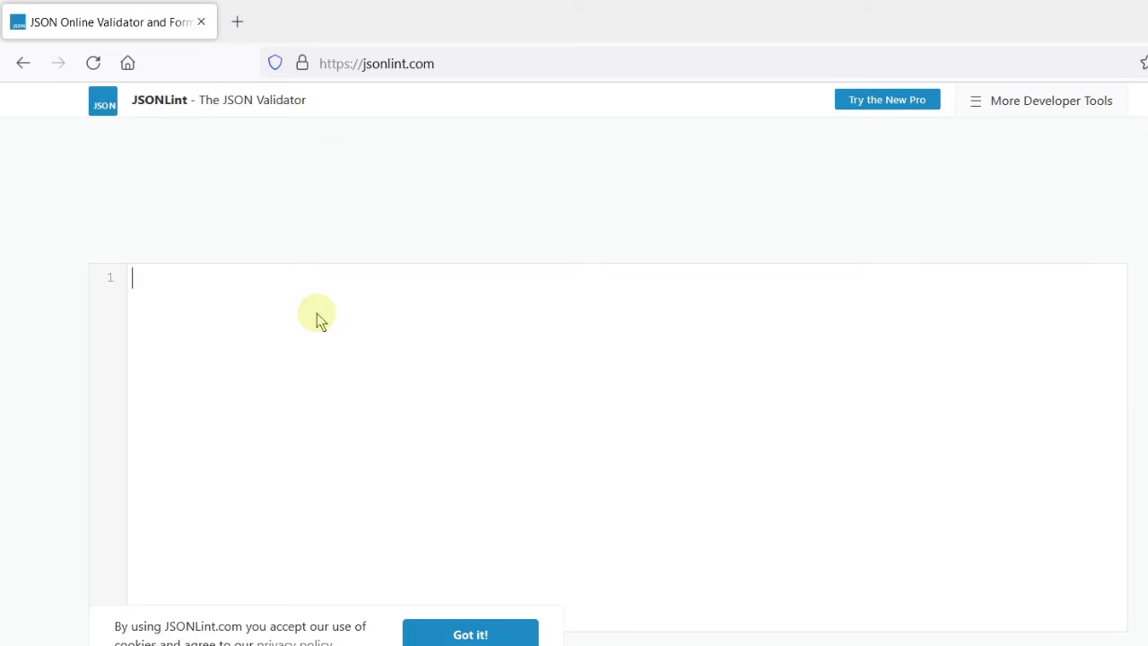
pyautogui.hotkey('ctrl', 'v')
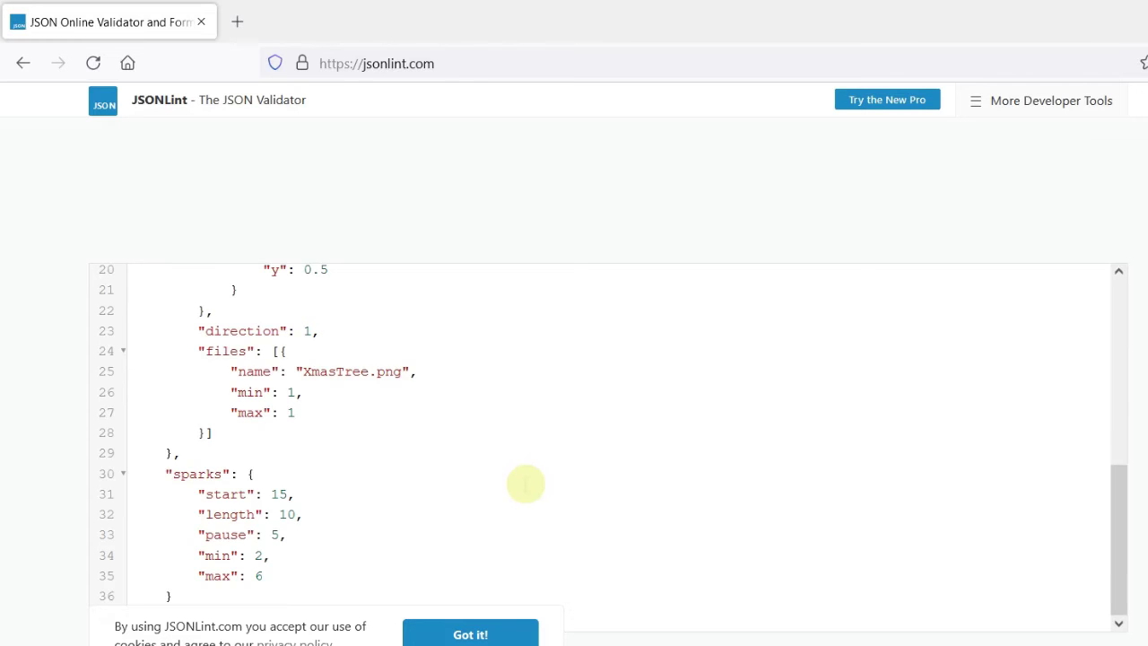
pyautogui.scroll(5, 526, 484)
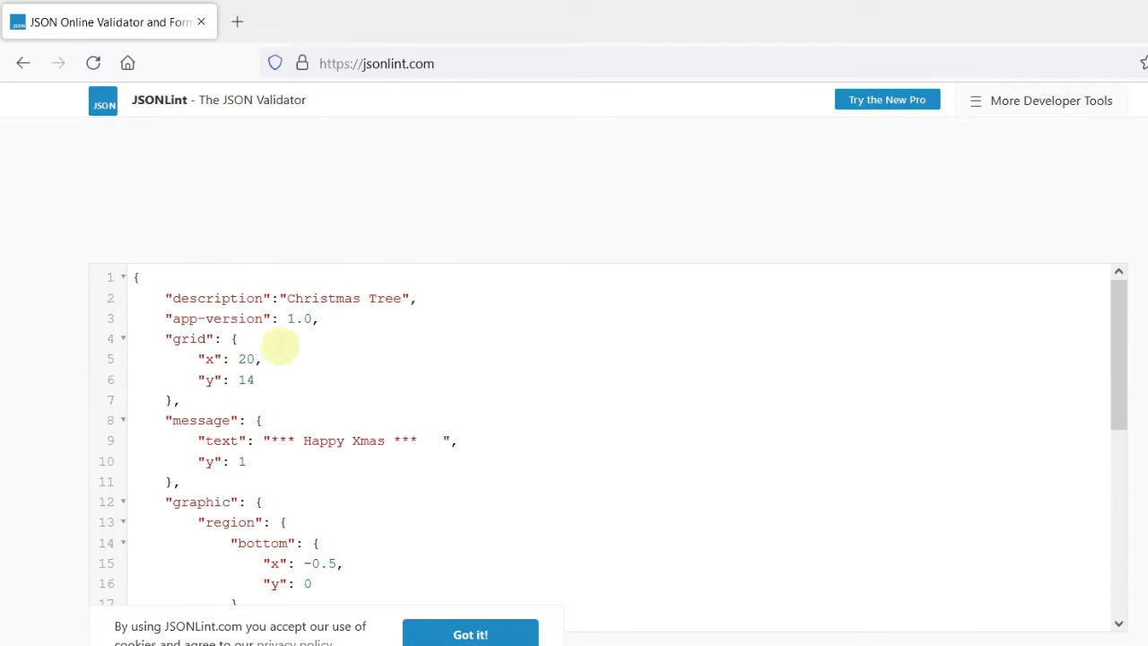
pyautogui.scroll(-6, 302, 349)
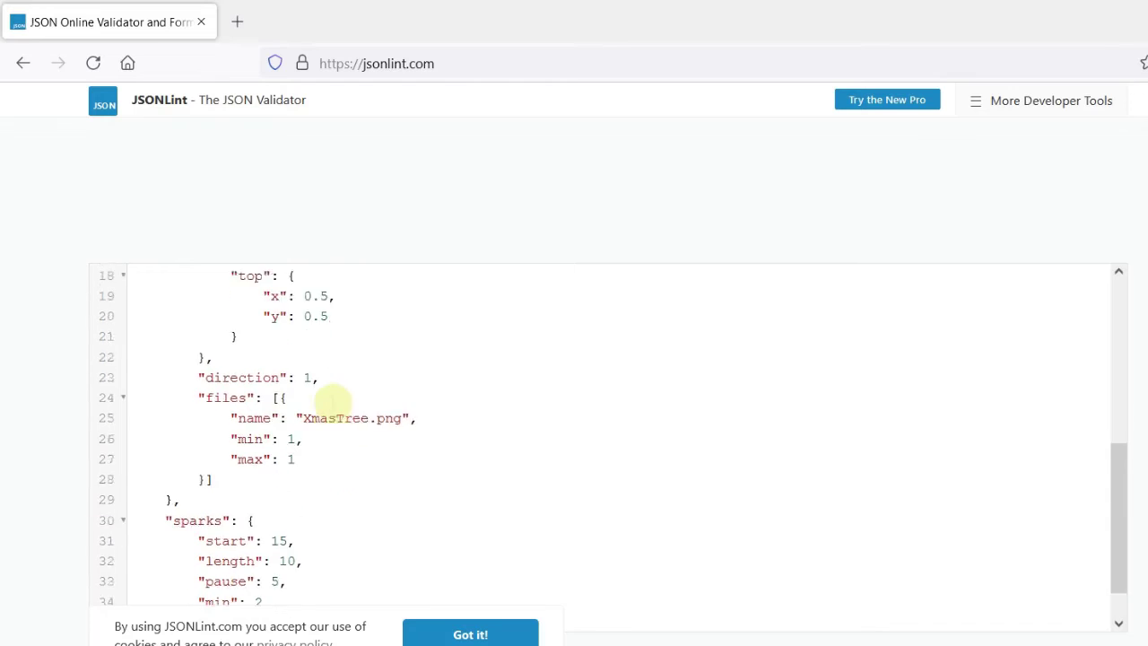
pyautogui.scroll(-1, 332, 401)
pyautogui.click(437, 375)
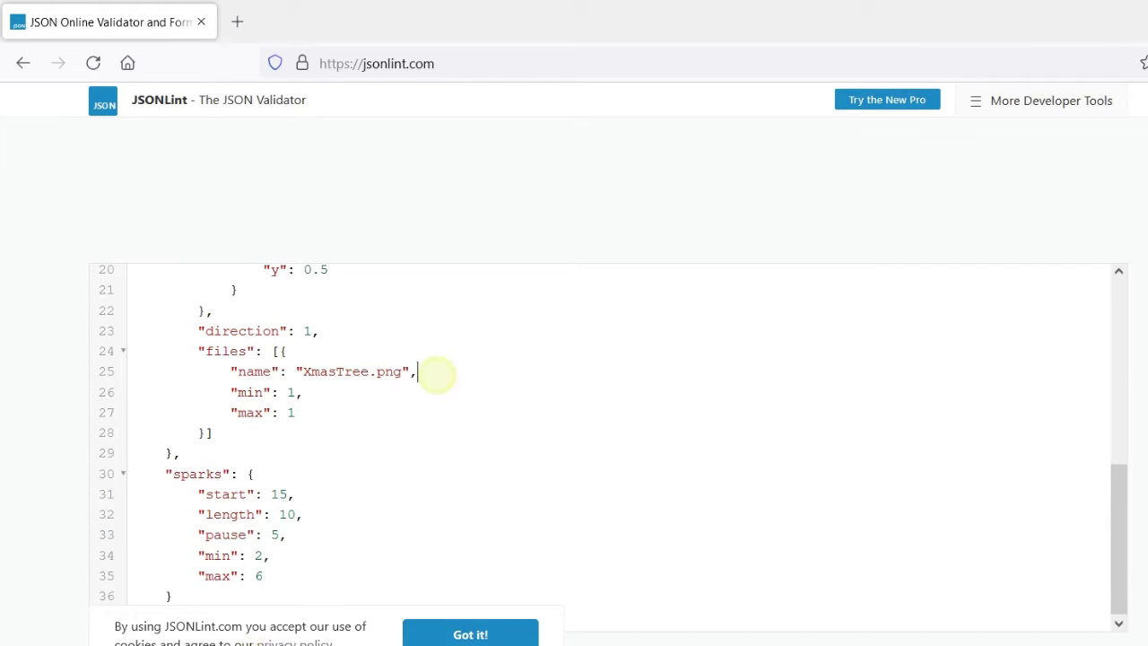